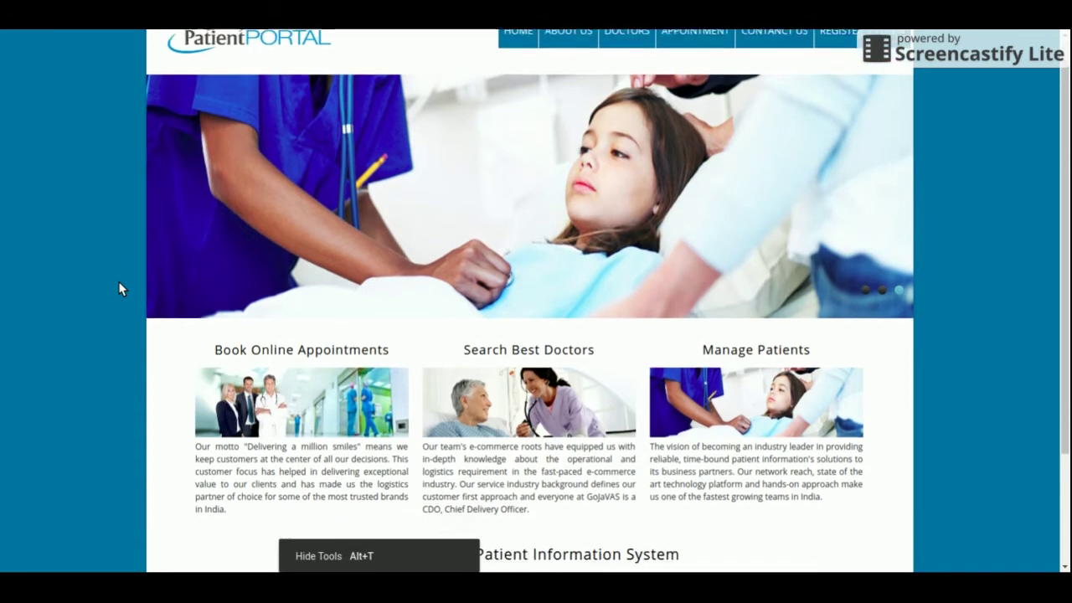
Step: Flip through the homepage slideshow between the nurse-and-patient and girl-patient slides
scroll(120, 289, "up", 3)
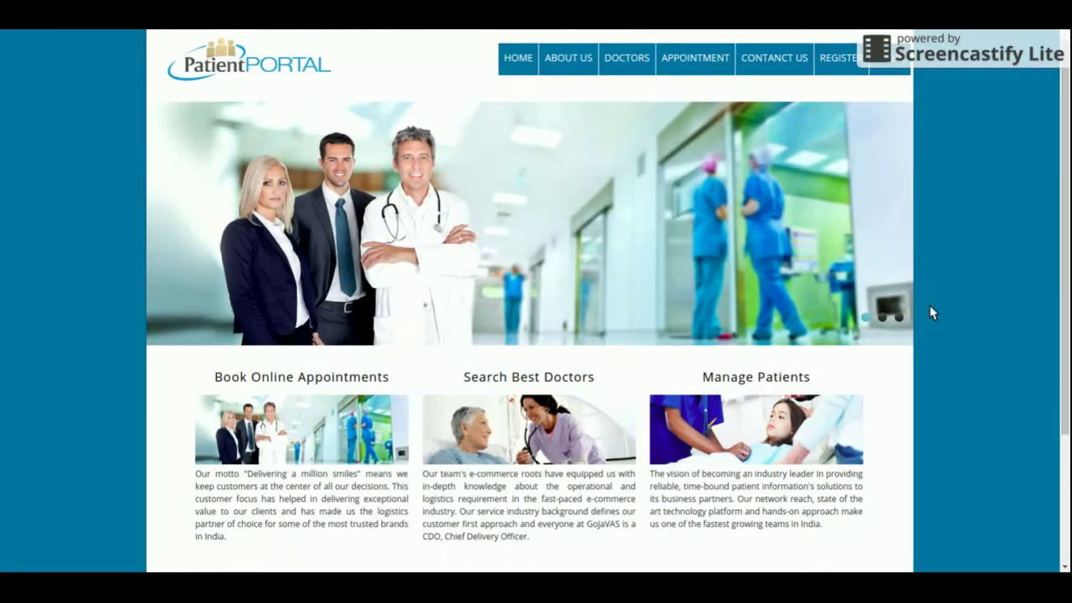
left_click(881, 317)
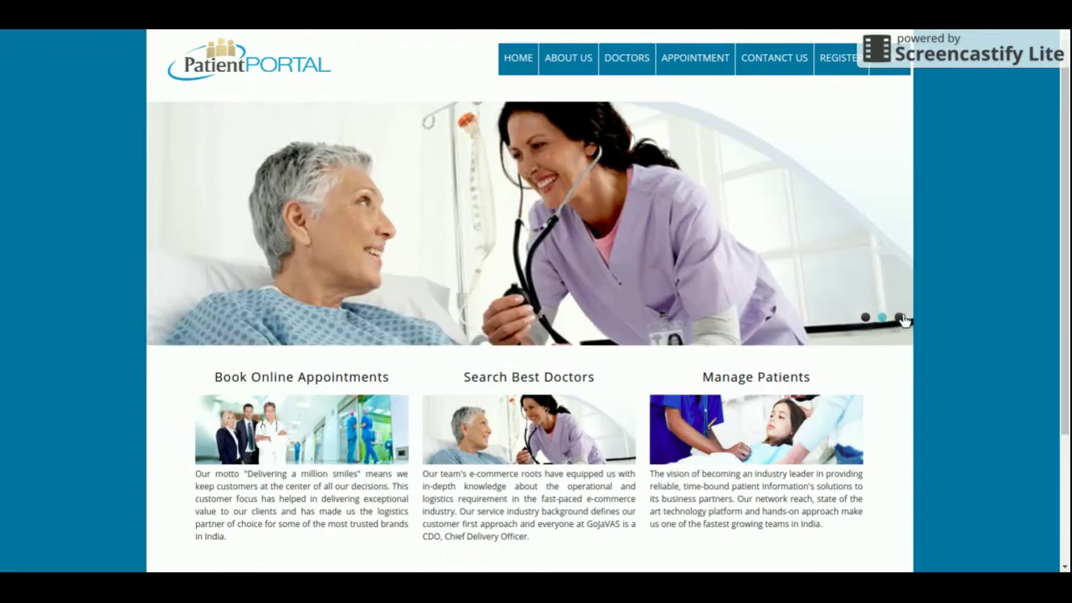
left_click(899, 317)
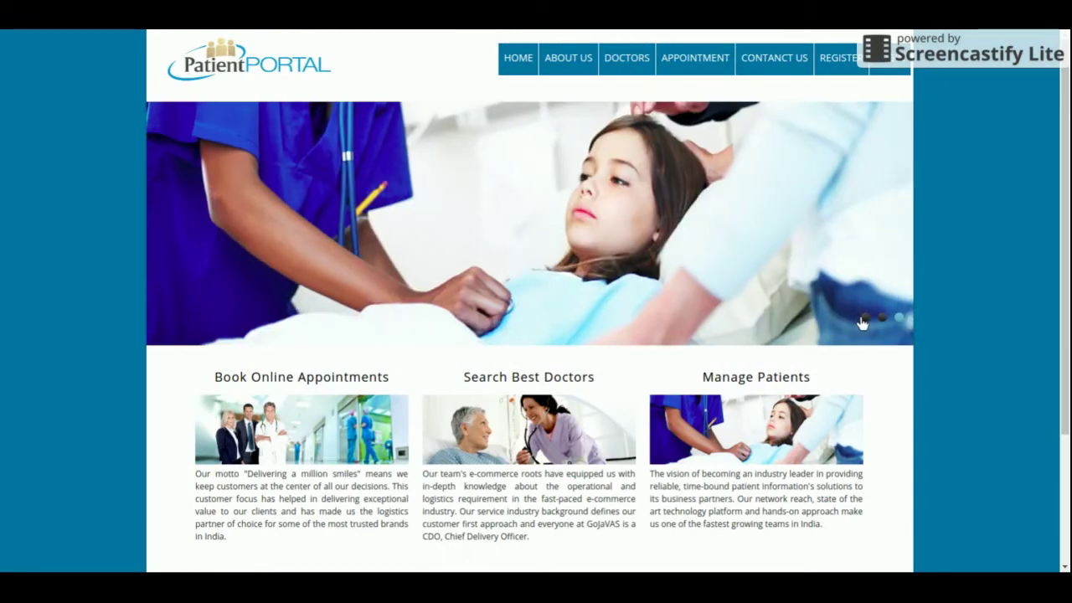
left_click(864, 318)
left_click(882, 318)
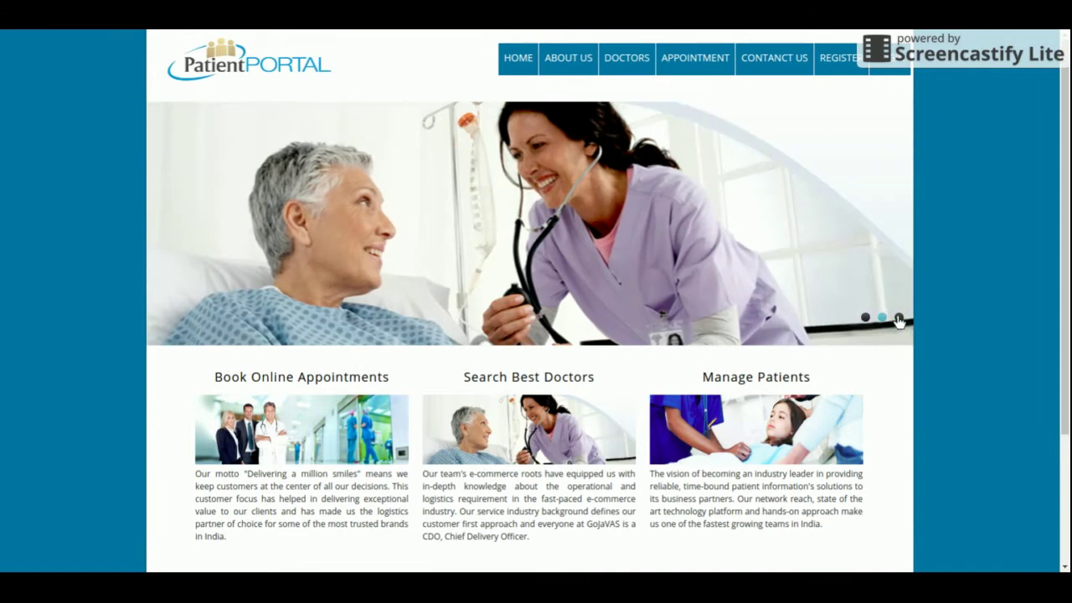
left_click(898, 318)
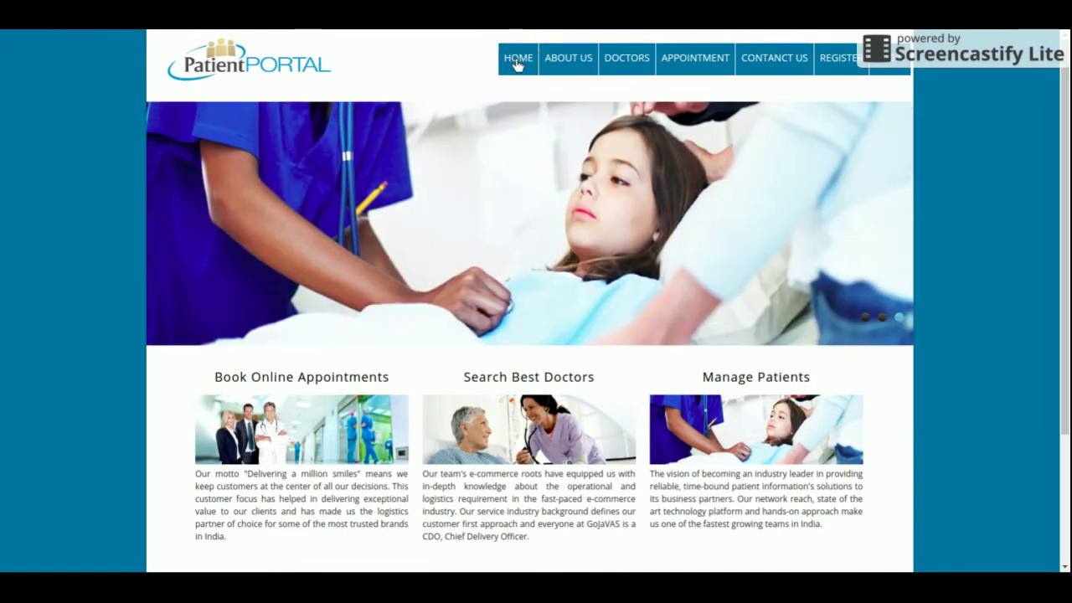
Step: Look over the About Us page, then the Doctors listing
left_click(567, 59)
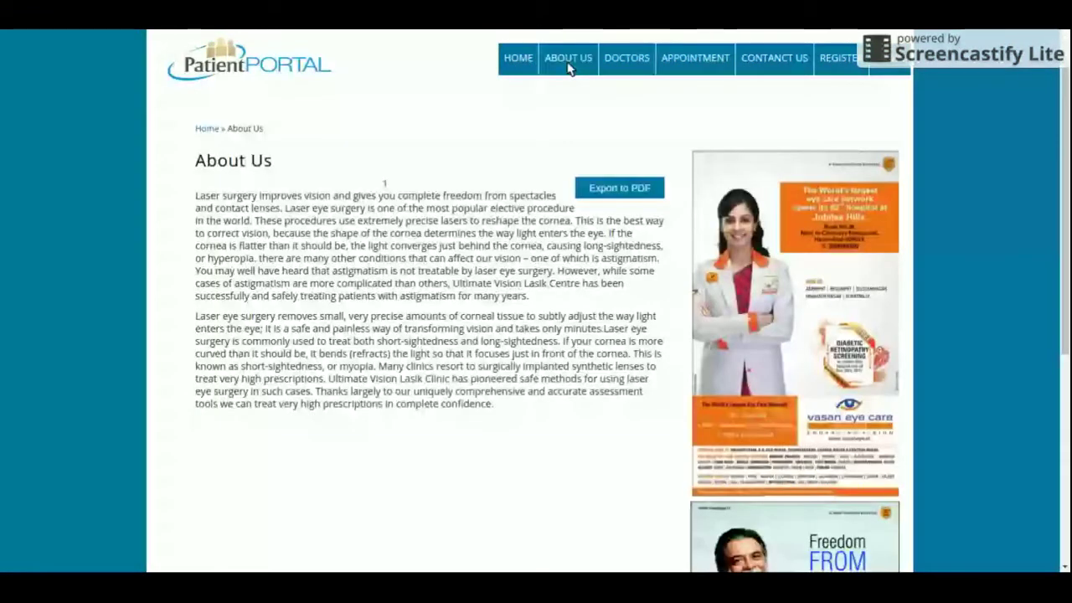
scroll(567, 68, "down", 5)
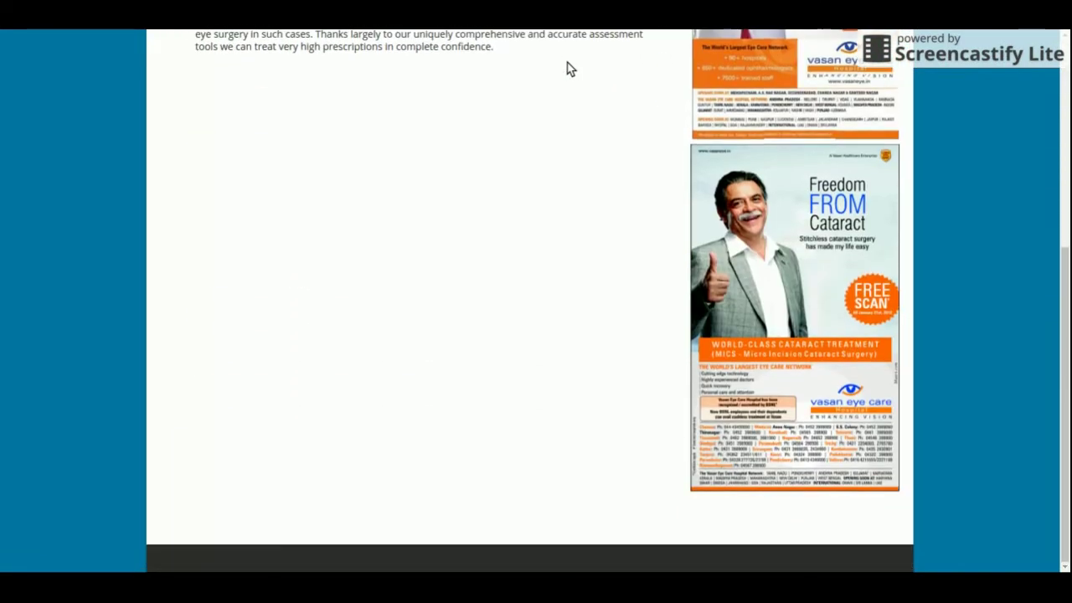
scroll(567, 69, "up", 5)
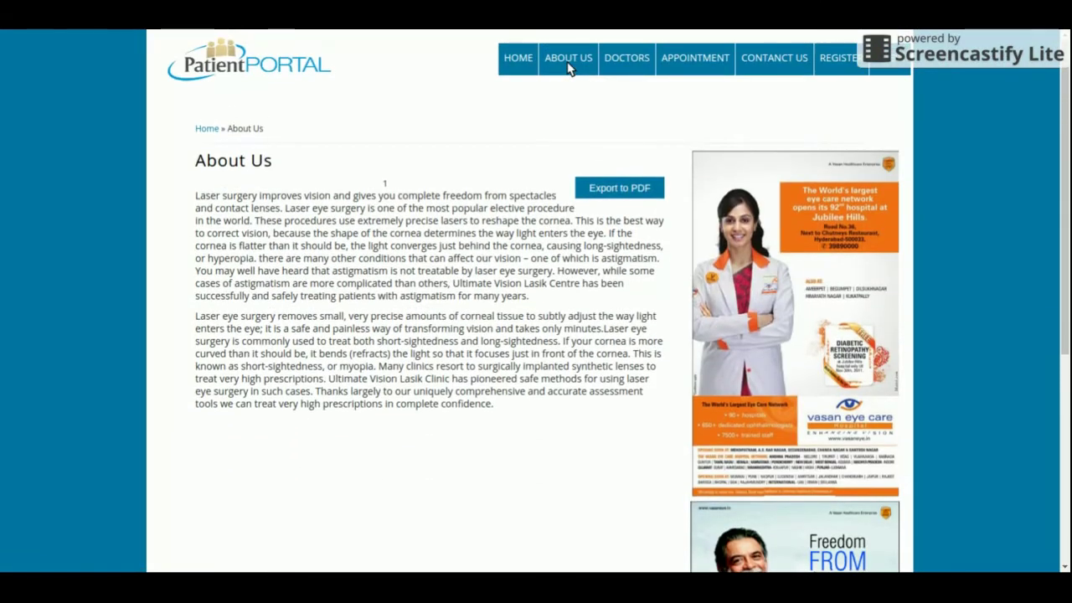
left_click(616, 60)
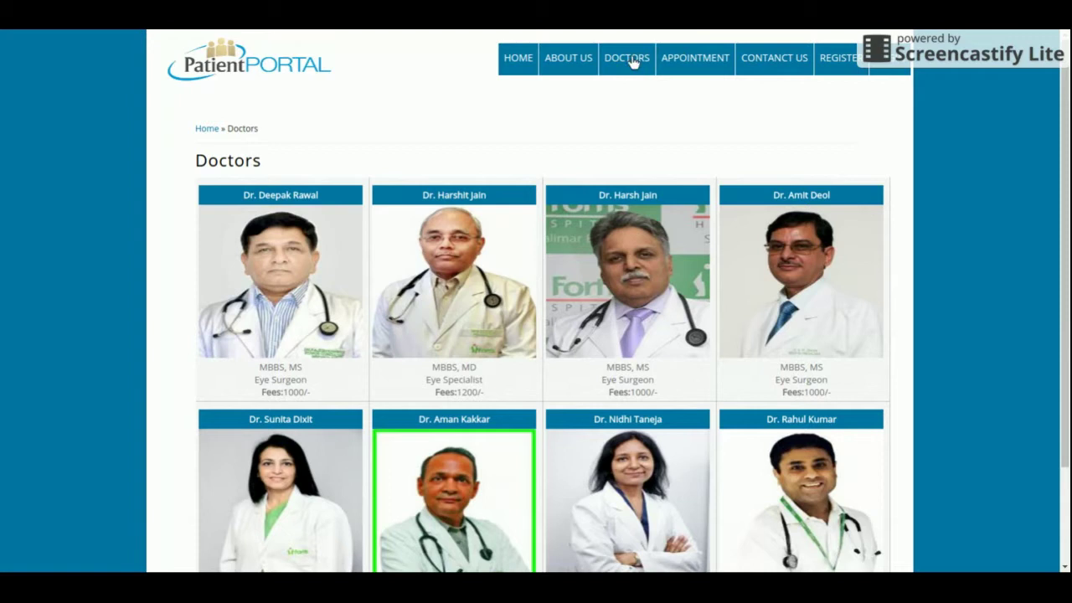
scroll(559, 227, "down", 1)
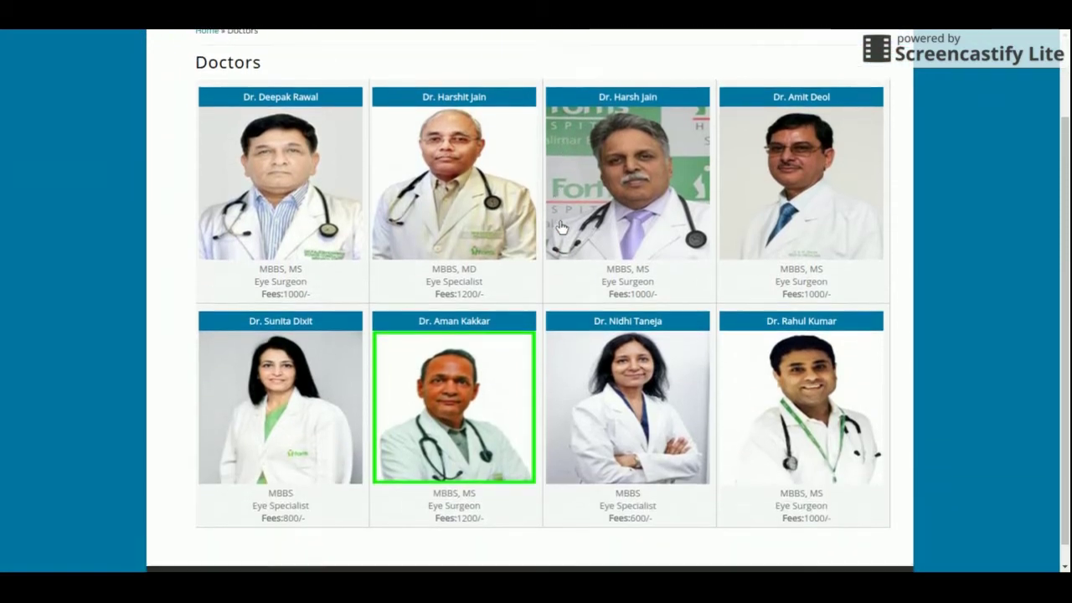
Step: Open the first doctor's profile, try Book Appointment, then return to the Doctors list
left_click(294, 176)
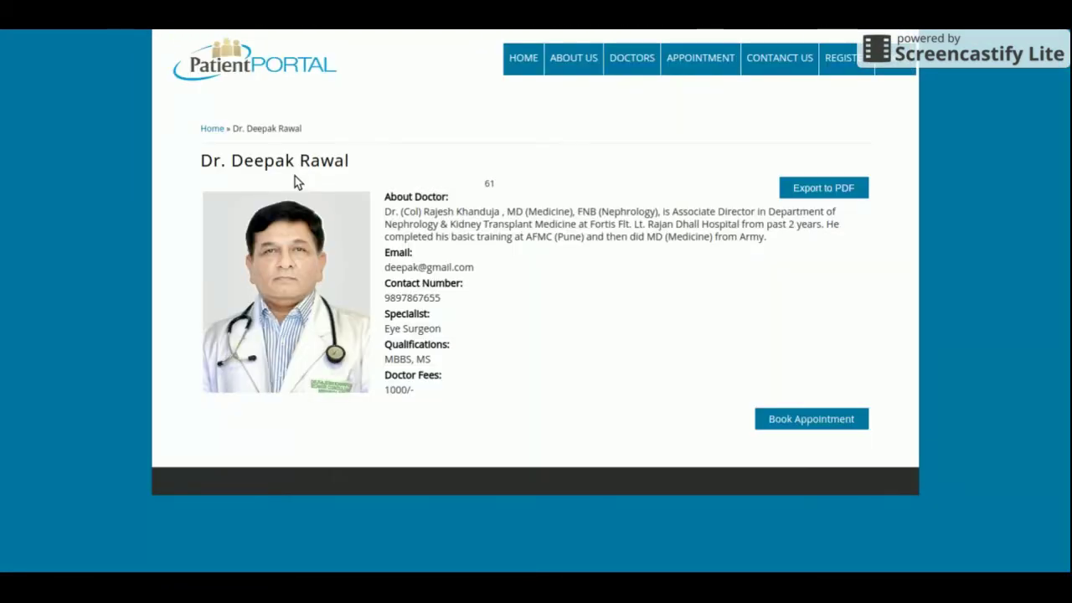
left_click(818, 419)
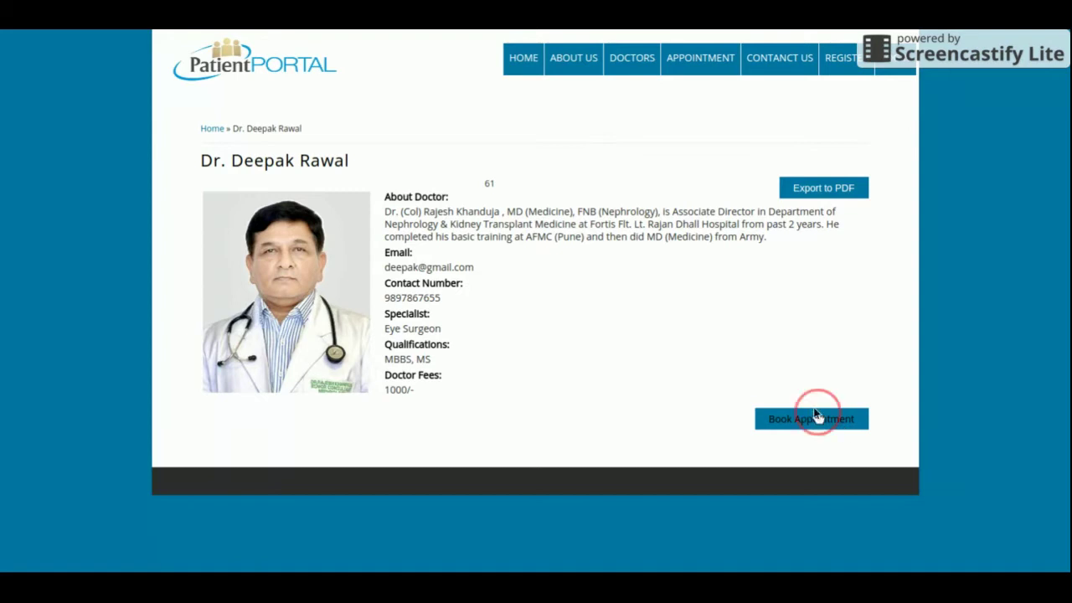
key("alt+Left")
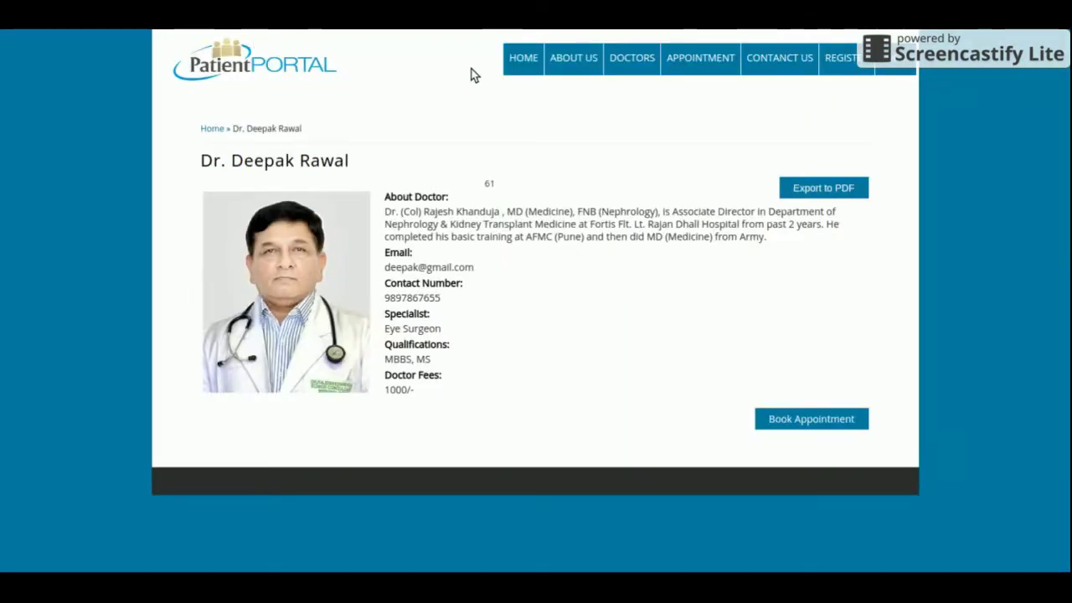
left_click(637, 66)
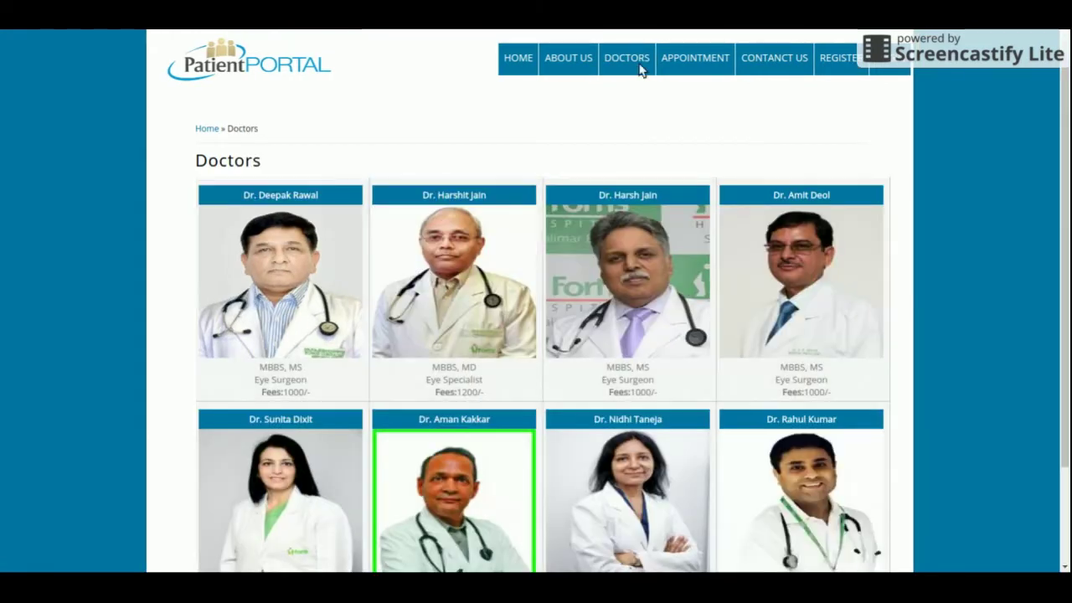
Step: Visit the Appointment, Contact Us and Register pages
left_click(698, 62)
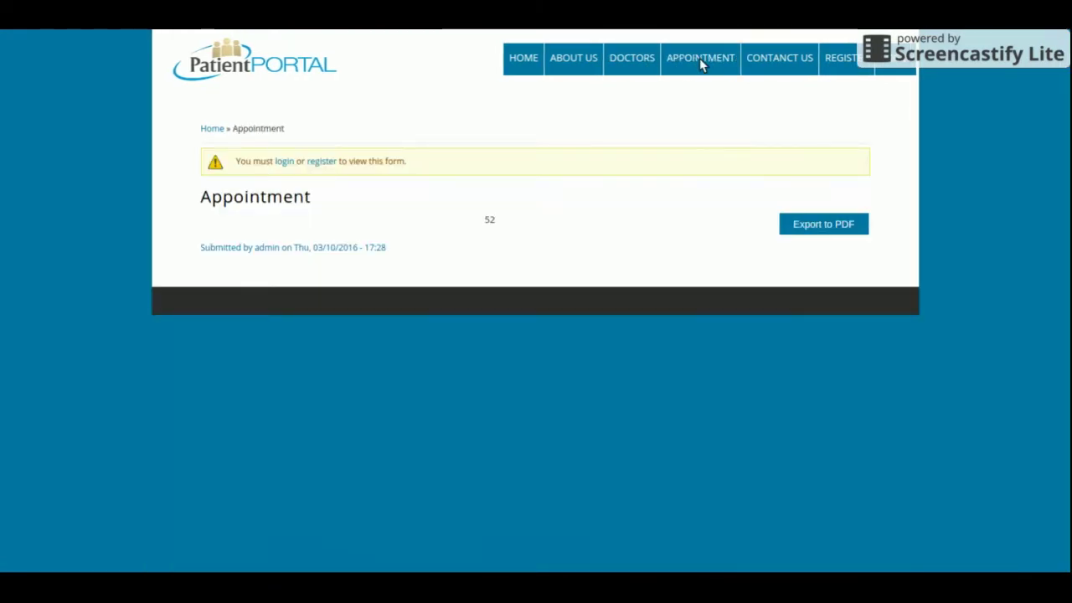
left_click(768, 56)
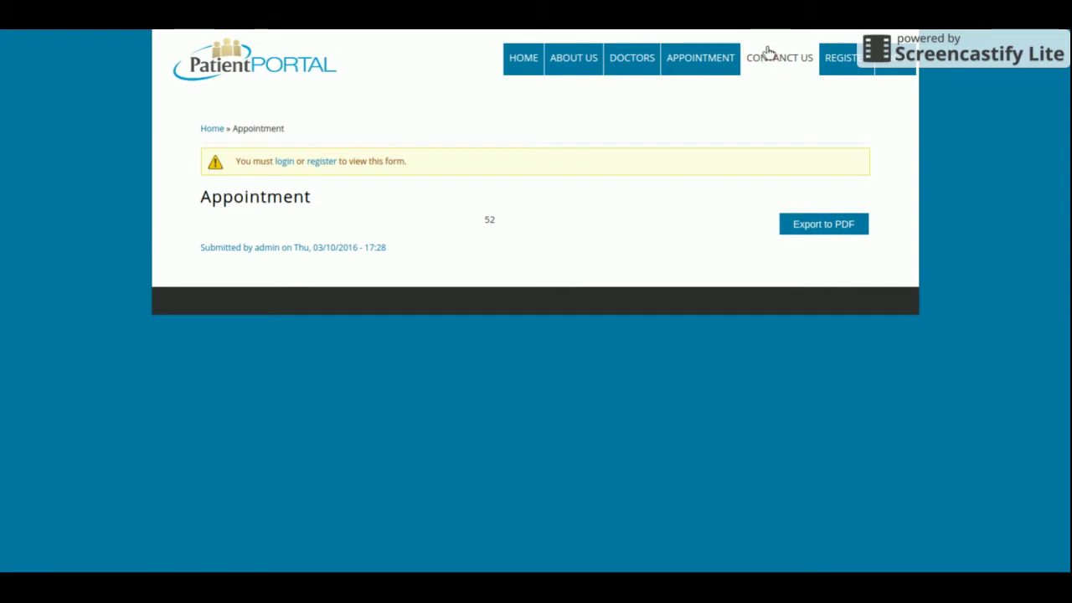
left_click(847, 59)
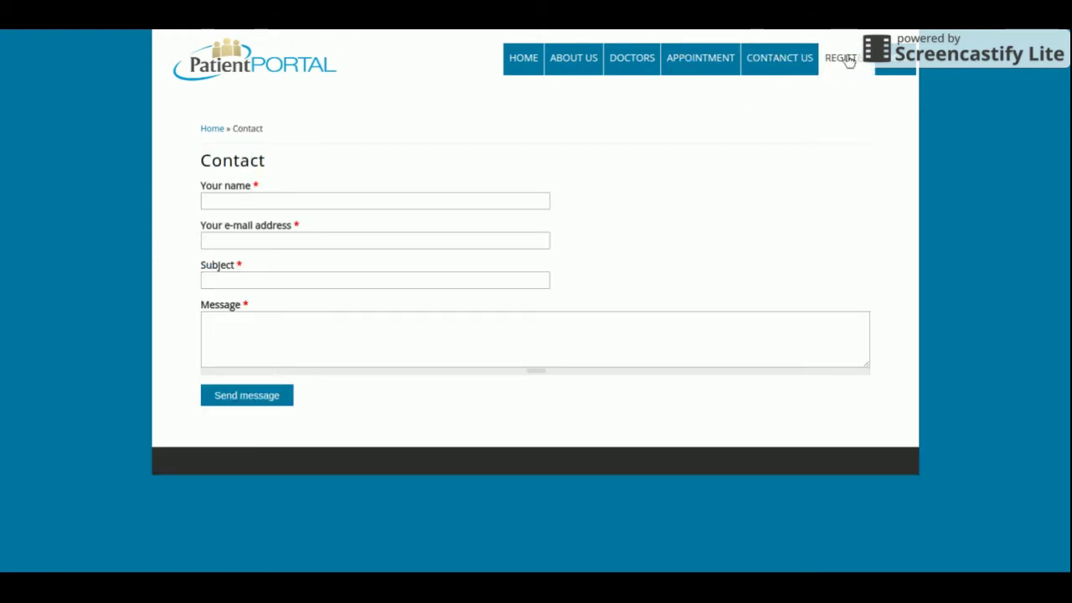
scroll(616, 139, "down", 5)
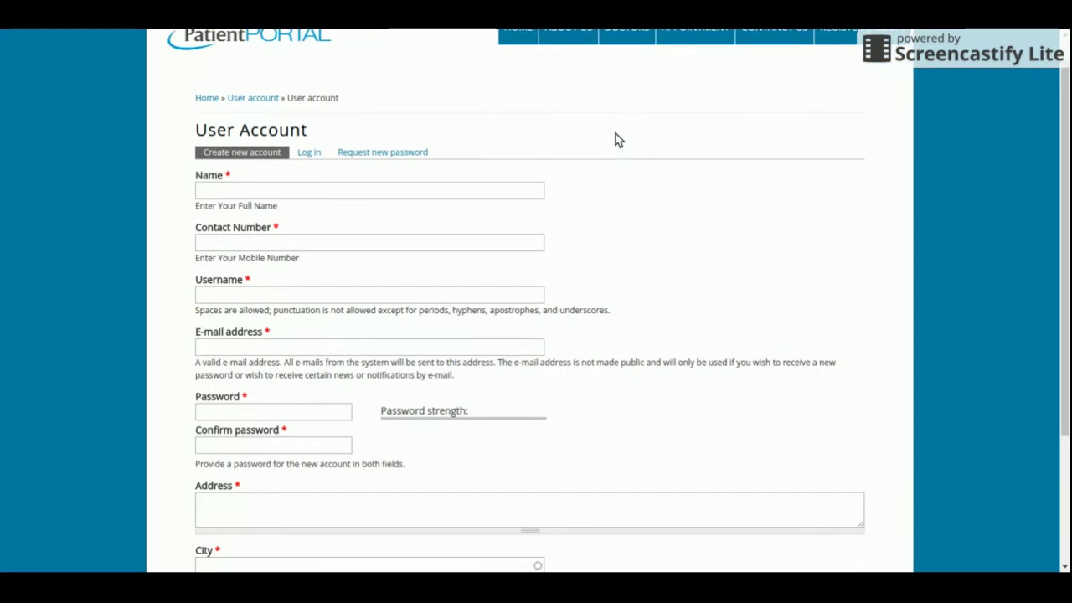
scroll(615, 139, "up", 5)
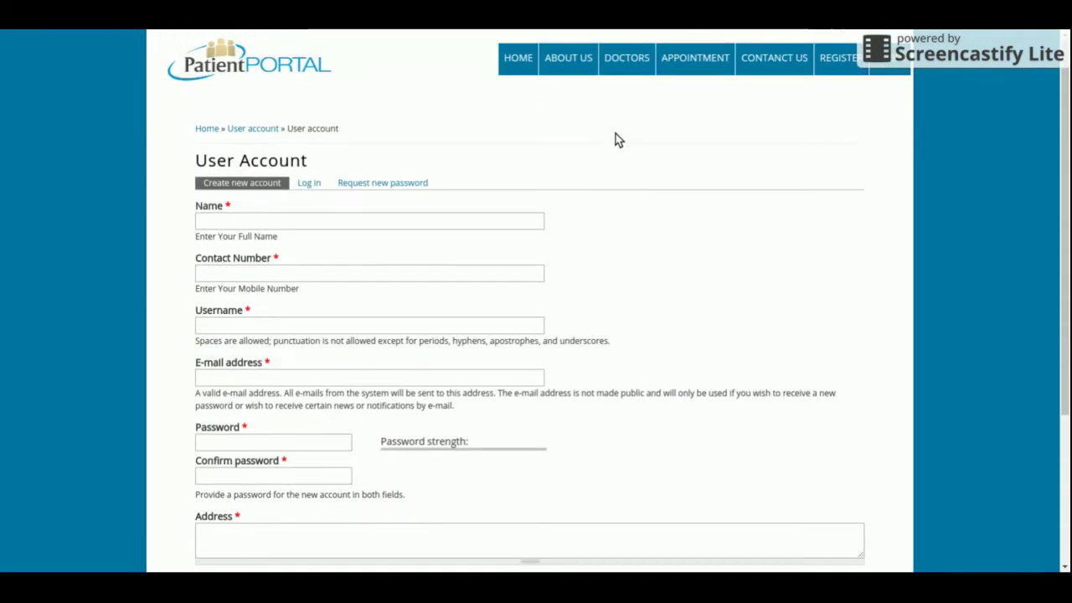
Step: Log in with the administrator username and reopen the Doctors page
left_click(306, 183)
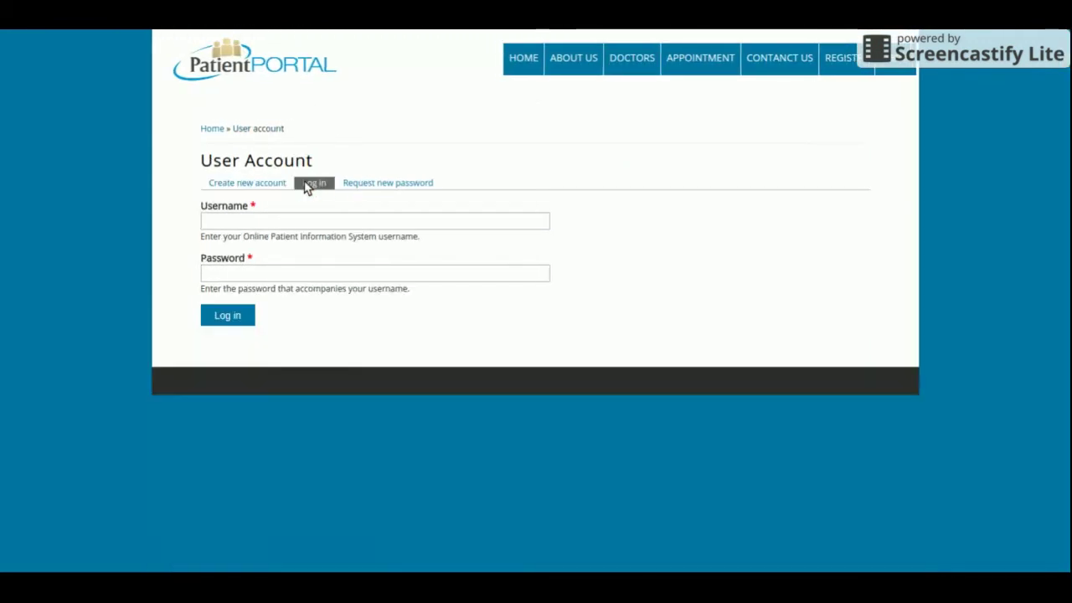
left_click(381, 184)
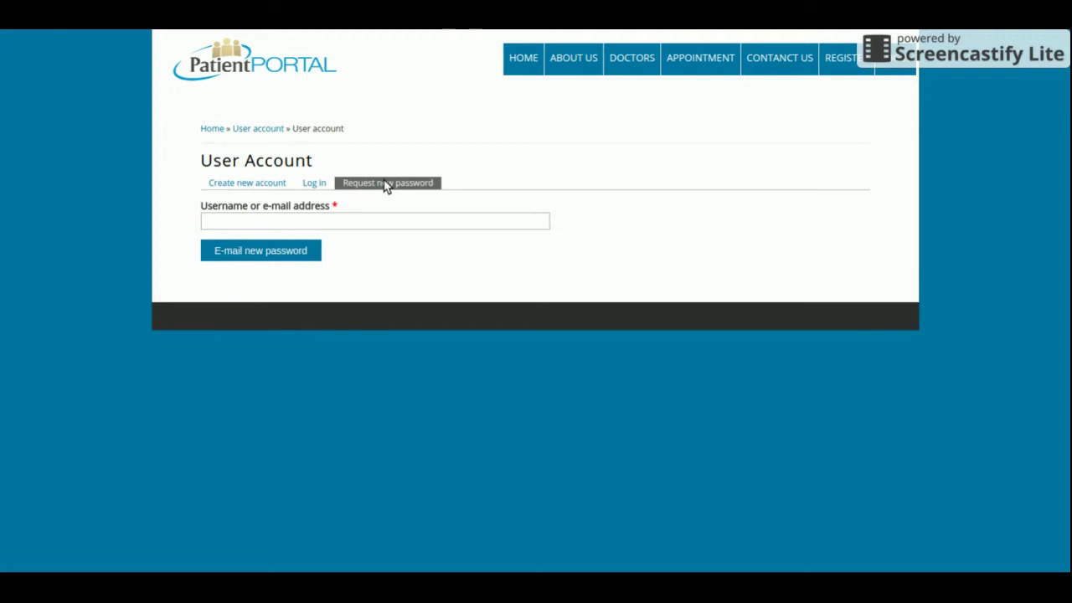
left_click(896, 73)
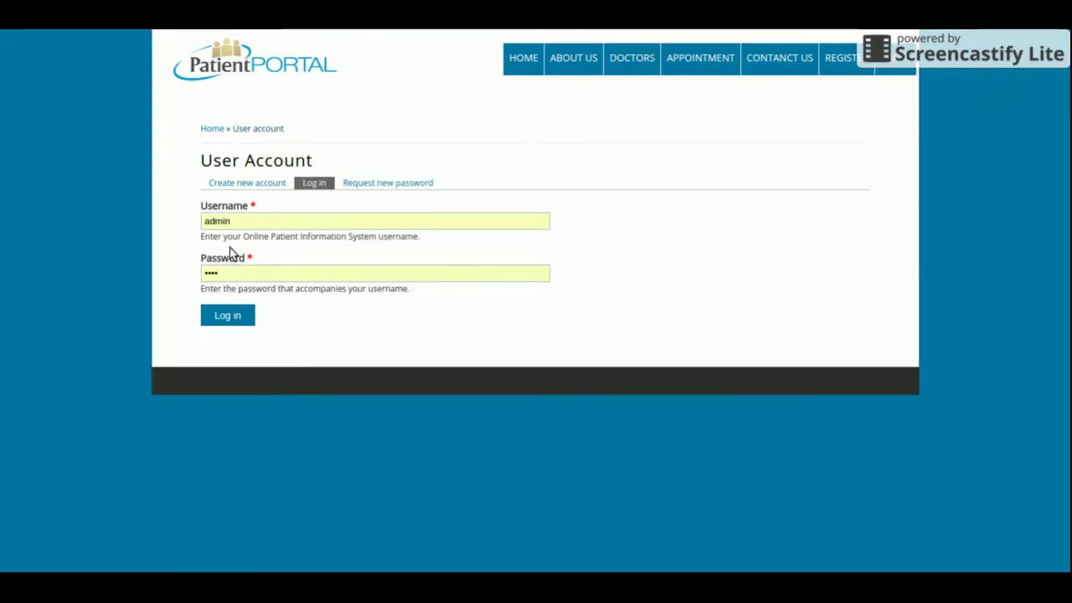
left_click(264, 220)
type("istrator")
key("Return")
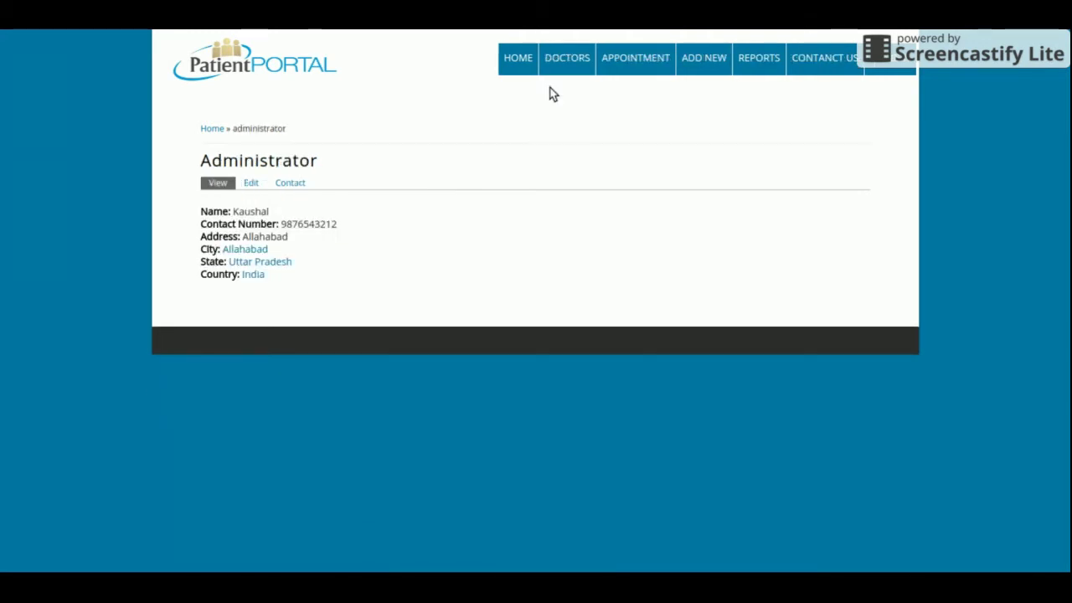
left_click(555, 66)
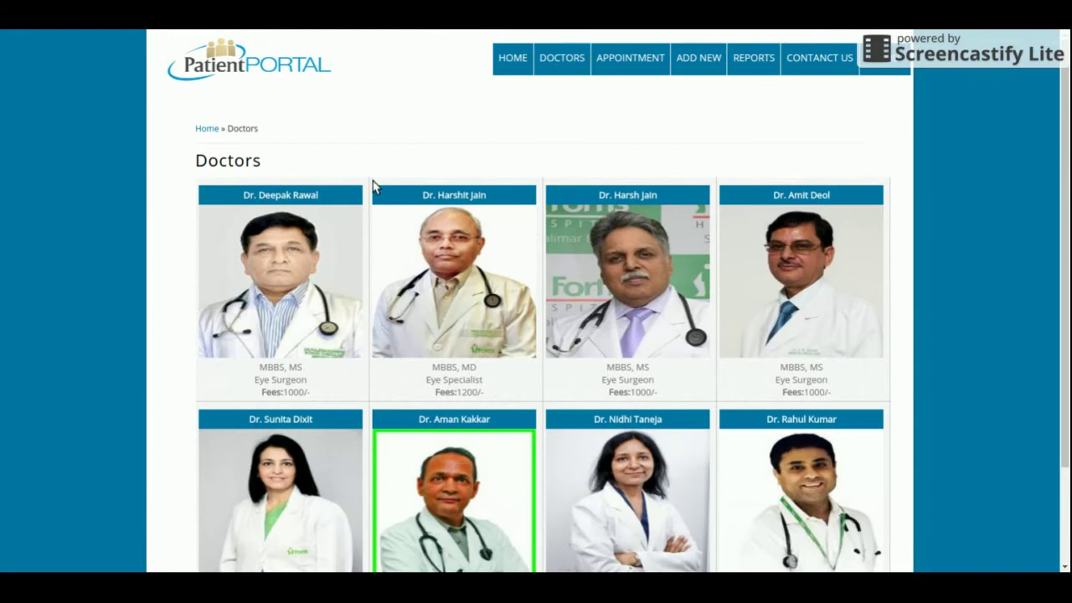
Step: On the appointment booking form, choose the patient and the doctor
left_click(620, 62)
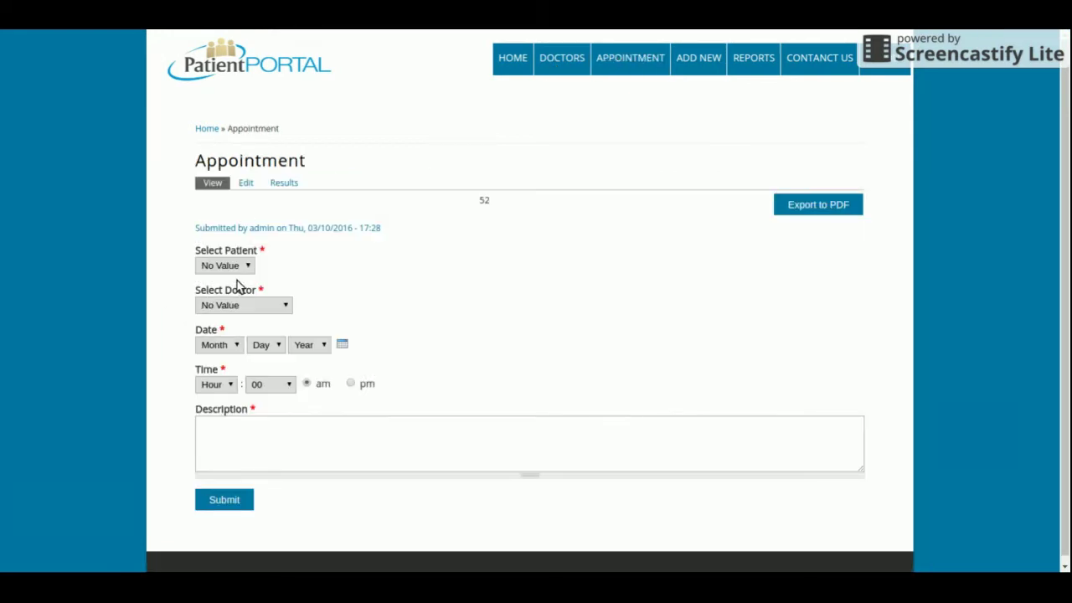
left_click(245, 268)
left_click(234, 296)
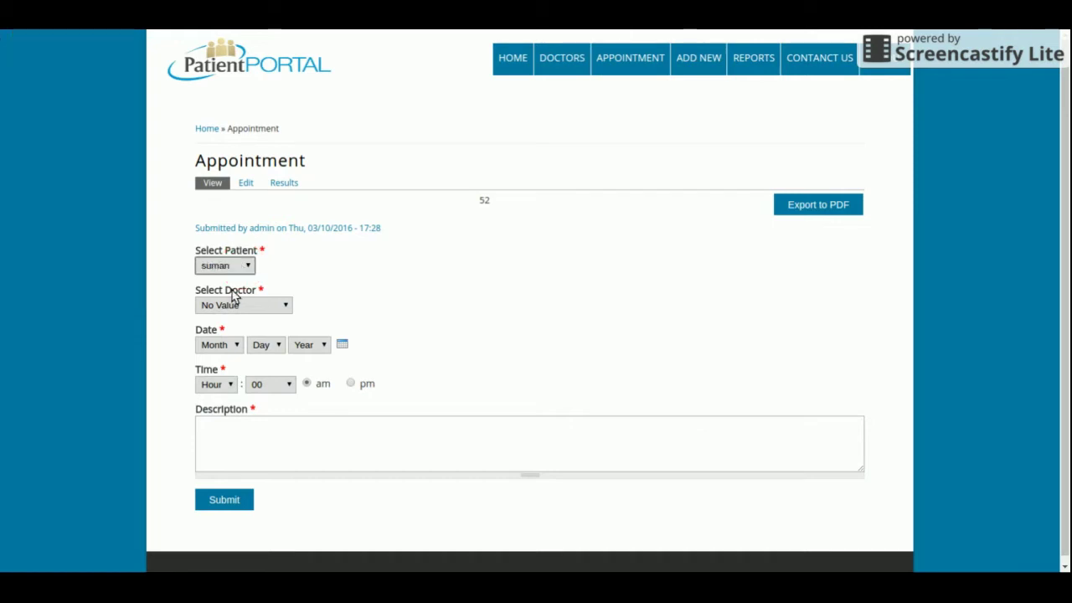
left_click(227, 306)
left_click(2, 36)
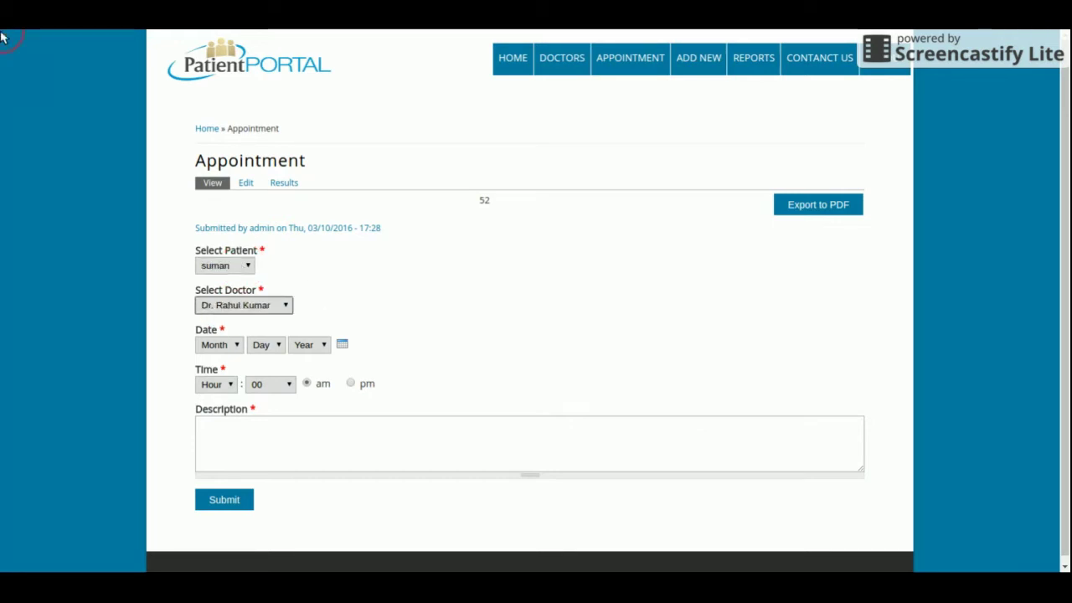
Step: Set the appointment date to December 31, 2016 and the hour to 4
left_click(221, 350)
left_click(224, 392)
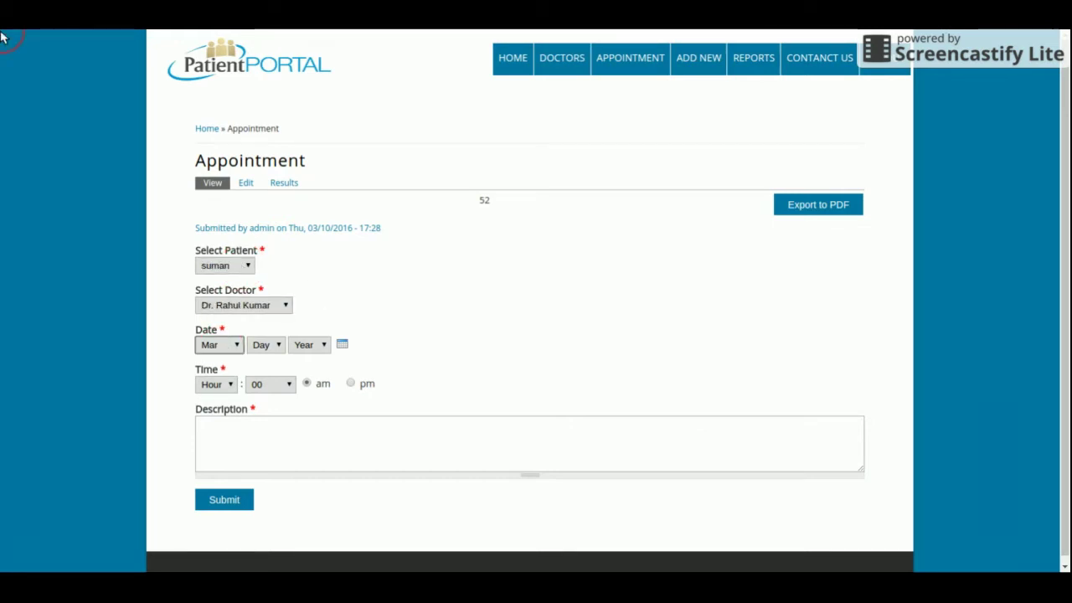
left_click(265, 355)
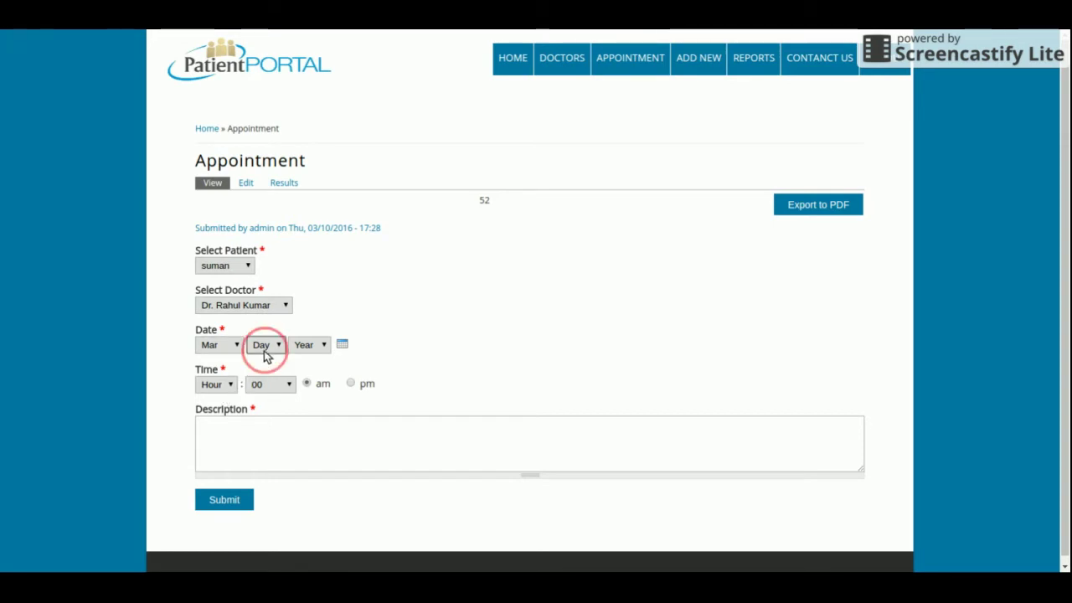
left_click(3, 36)
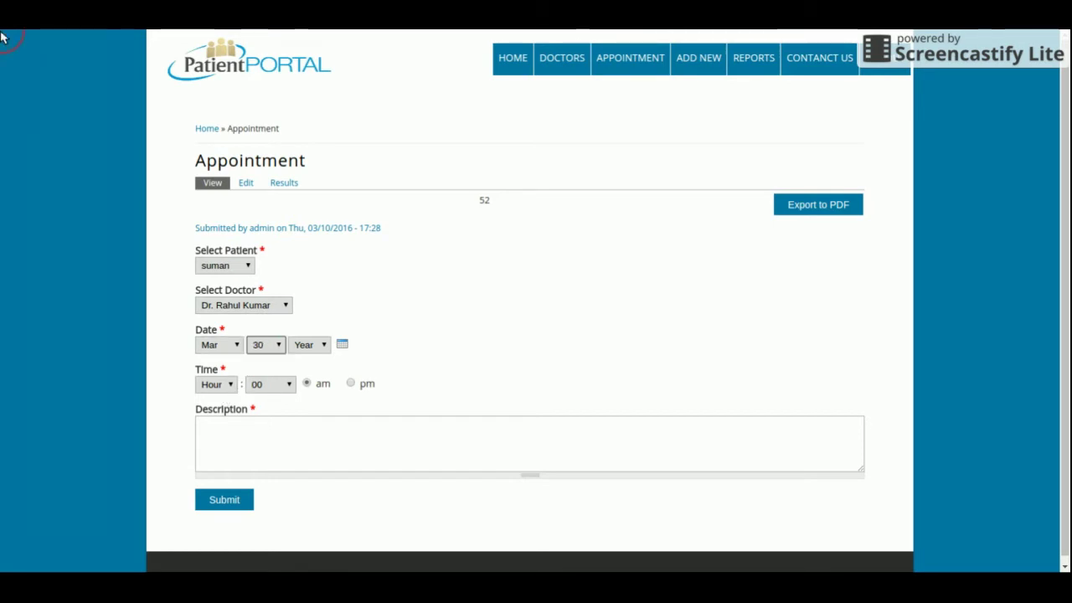
left_click(342, 344)
left_click(467, 477)
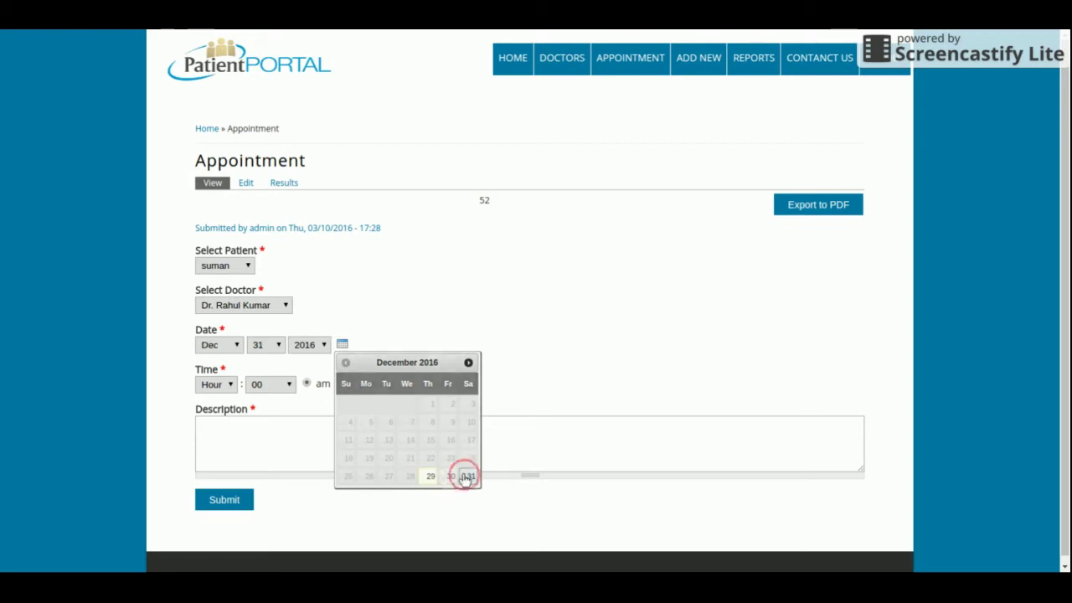
left_click(214, 386)
left_click(2, 37)
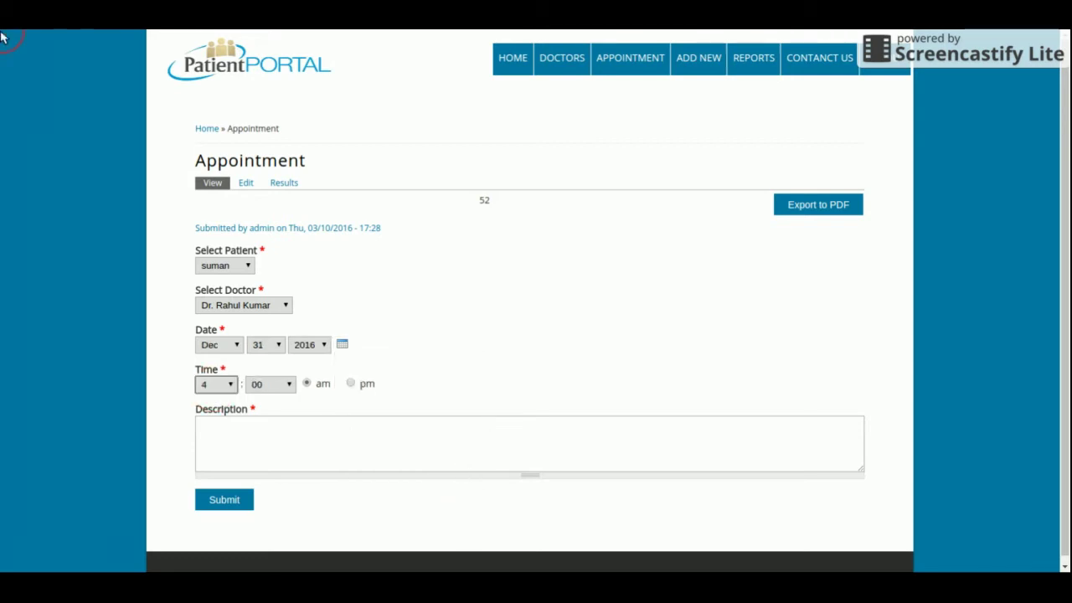
left_click(280, 439)
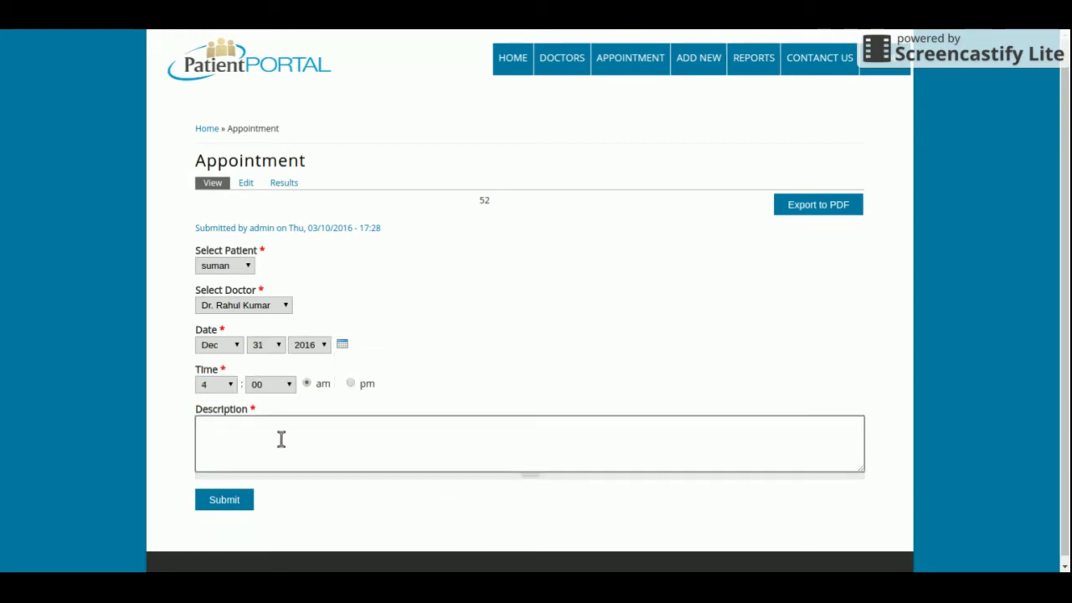
type("Appoi")
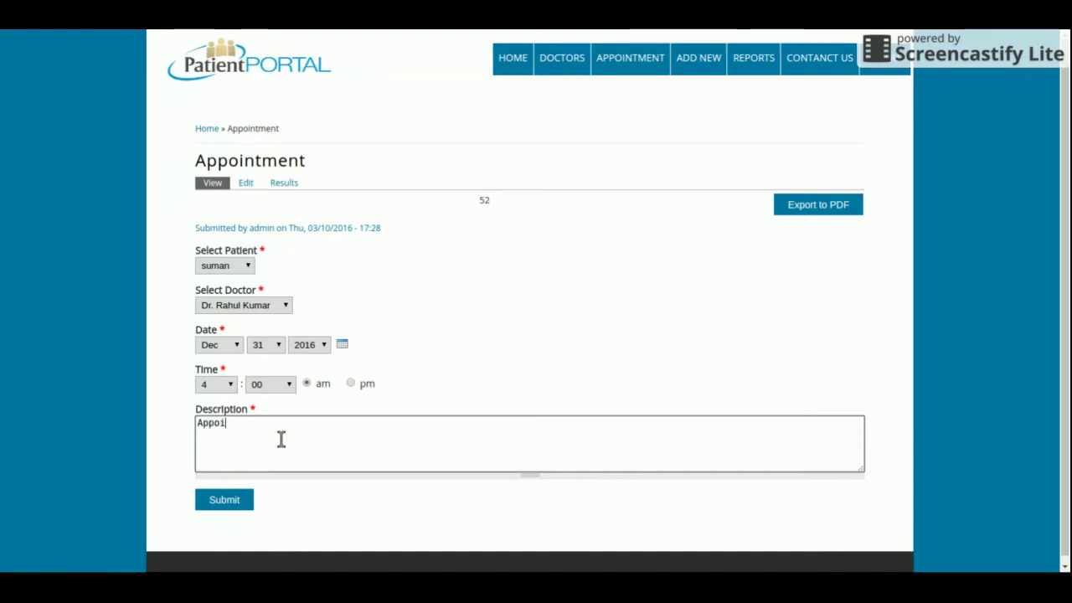
type("ntment with D")
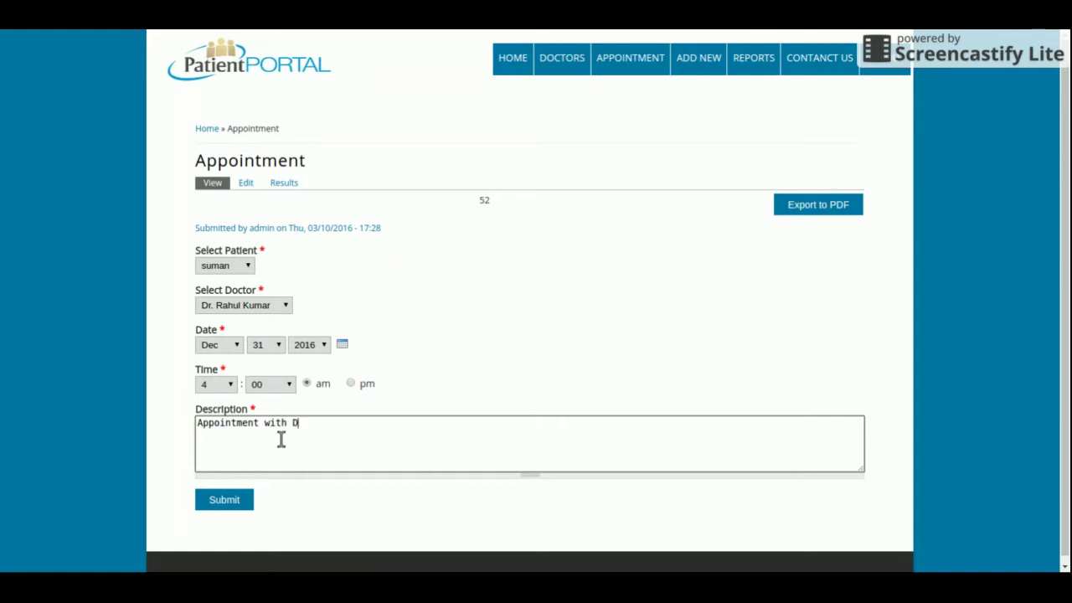
type("r. Rahul Kumar for")
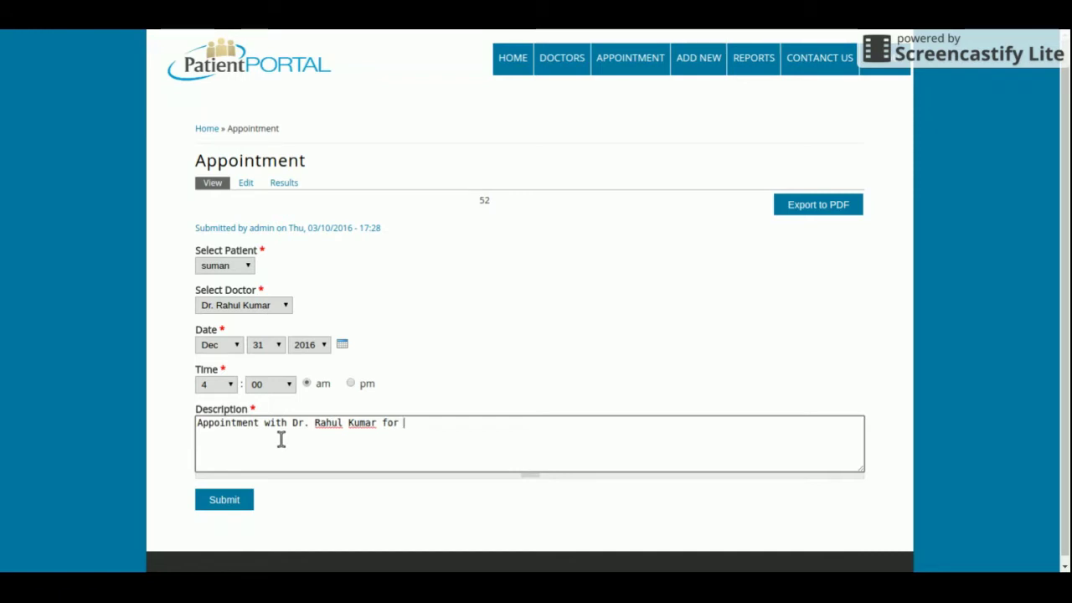
type(" kidney probe")
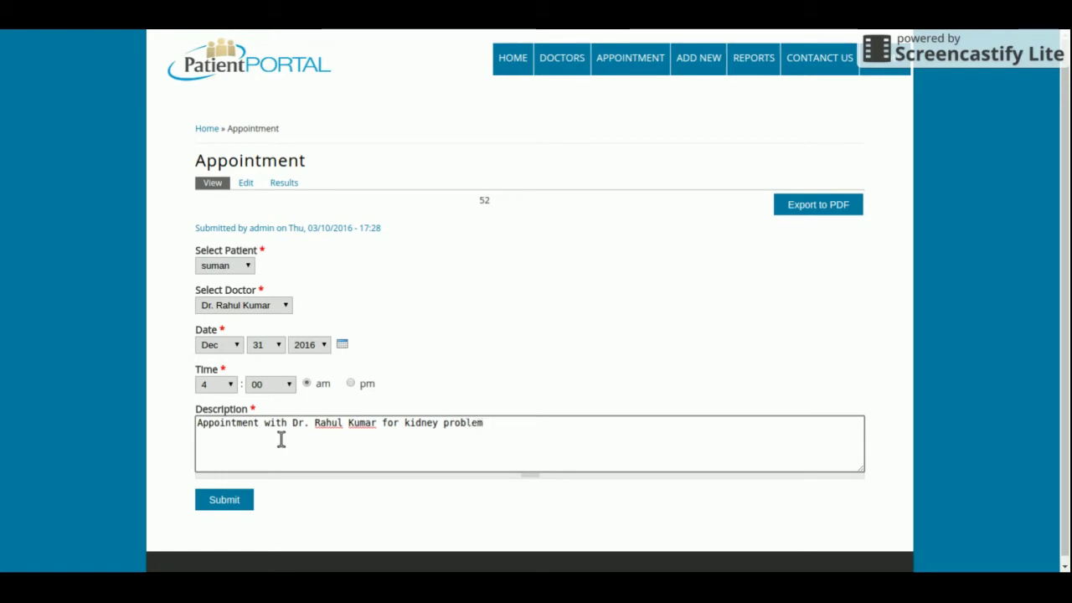
left_click(233, 506)
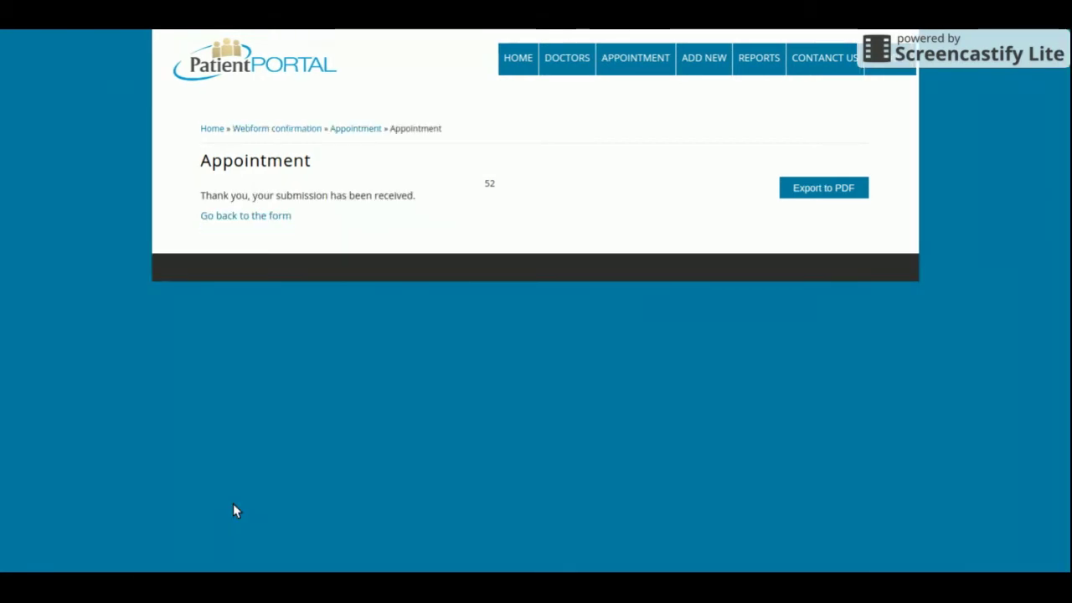
Step: Open the form's Edit page, then the Results Analysis view with components expanded
left_click(262, 219)
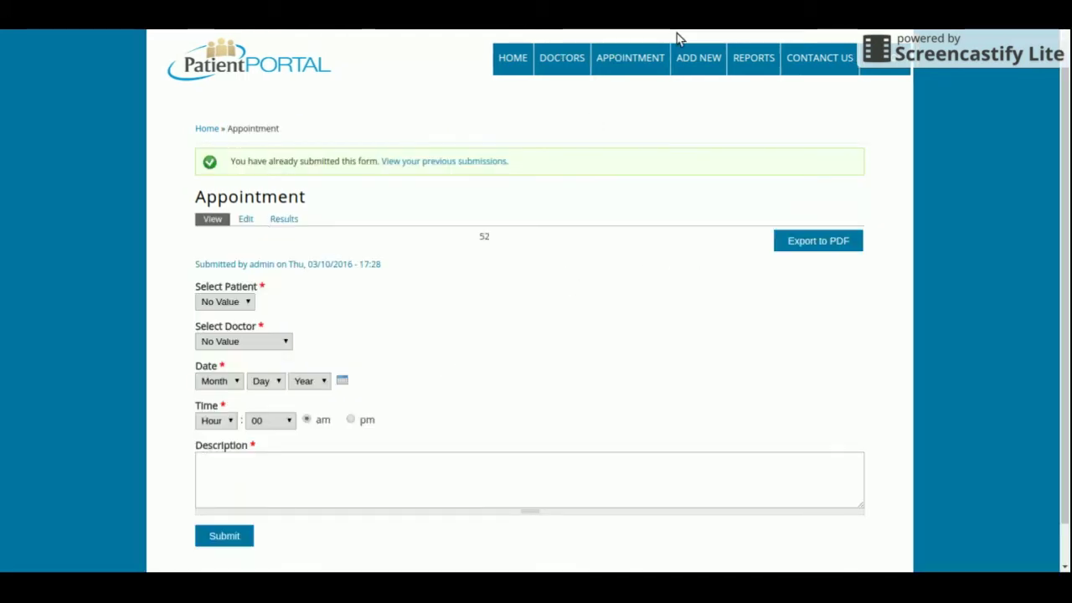
left_click(250, 220)
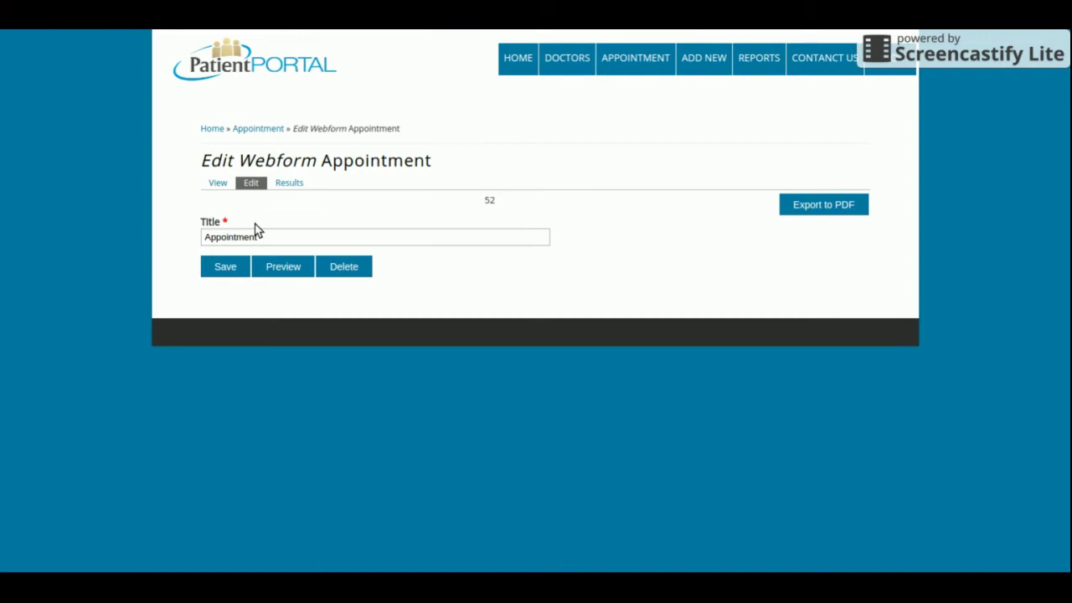
left_click(288, 185)
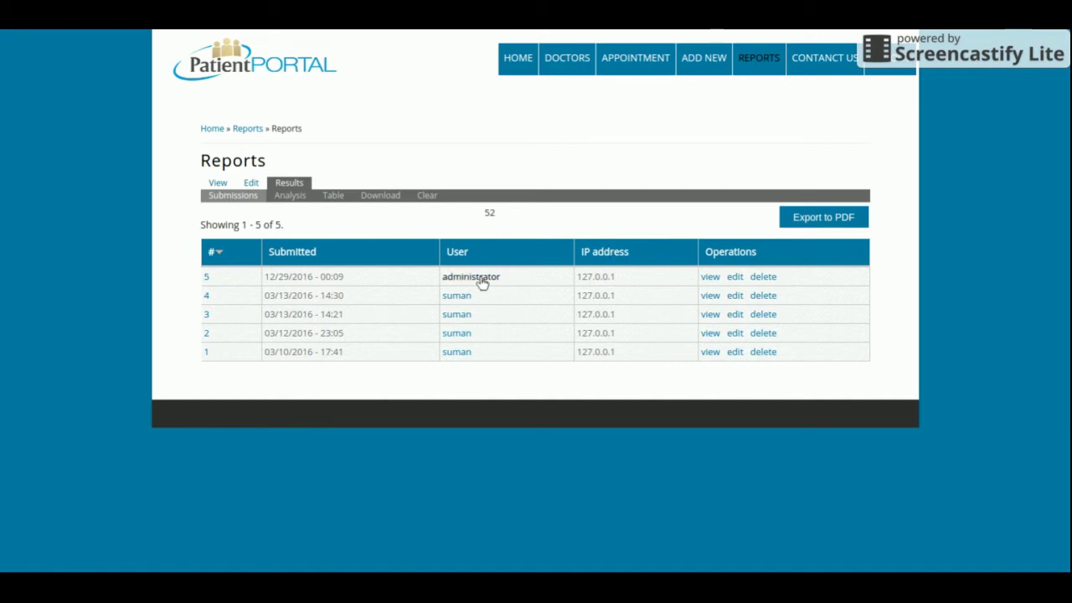
left_click(285, 195)
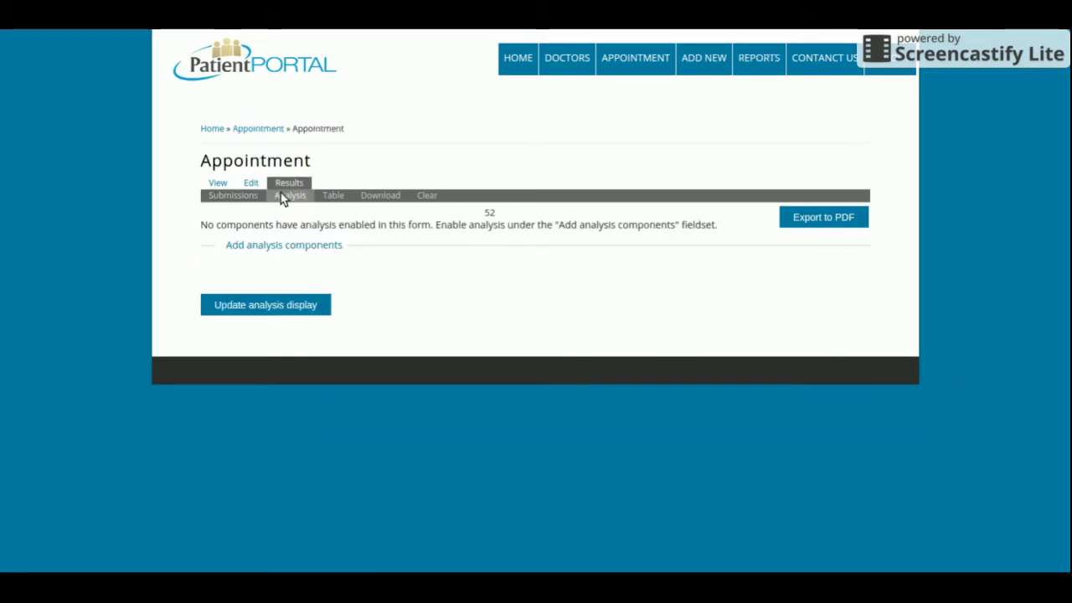
left_click(272, 245)
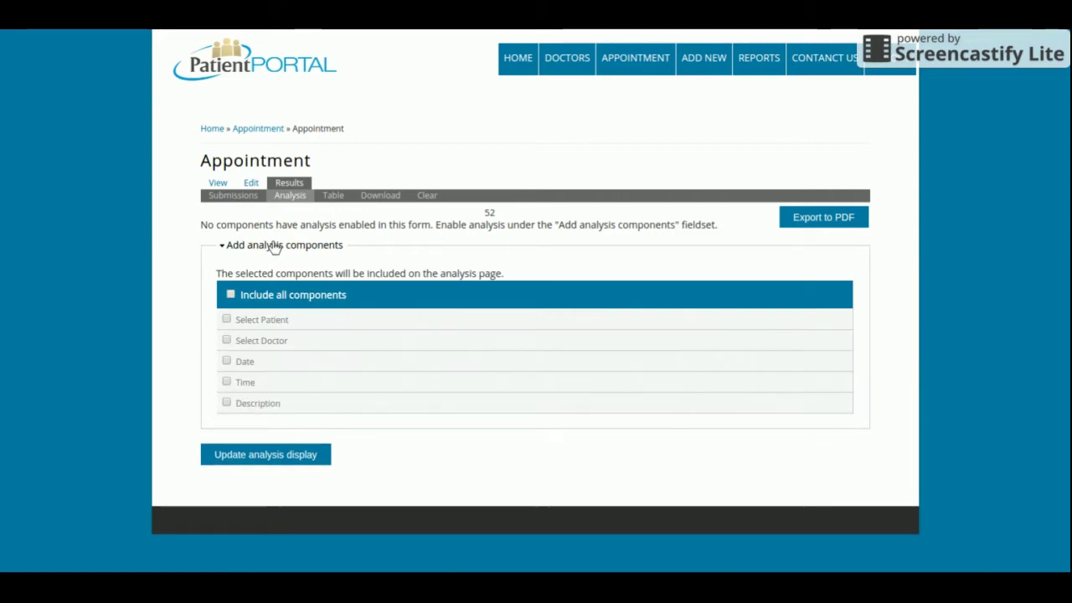
Step: View submissions as a table, then the Download and Clear options, and return to the form
left_click(337, 196)
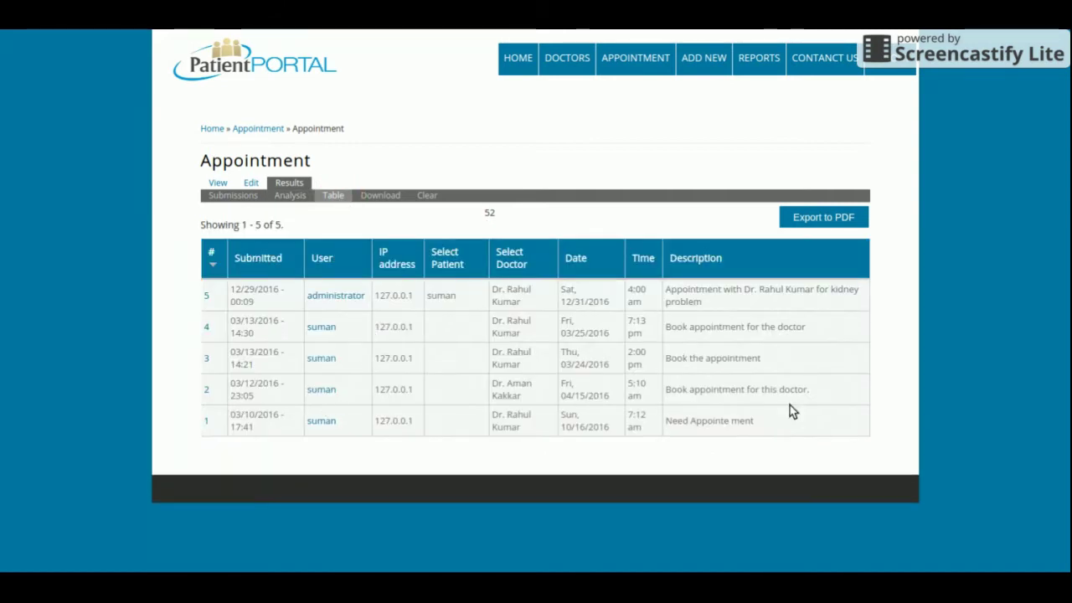
left_click_drag(732, 300, 757, 433)
left_click(689, 343)
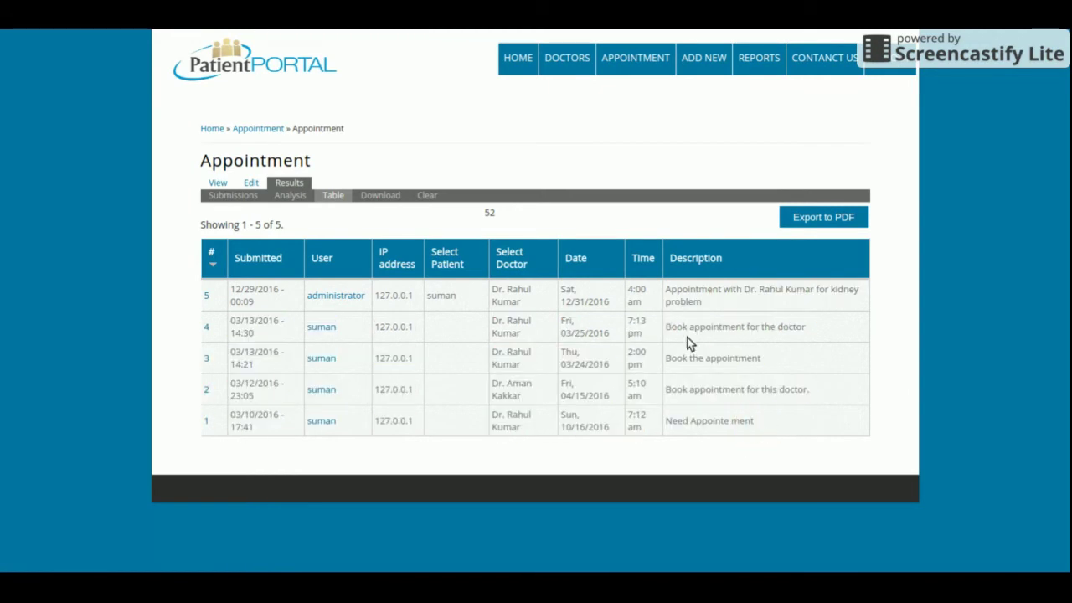
left_click(394, 196)
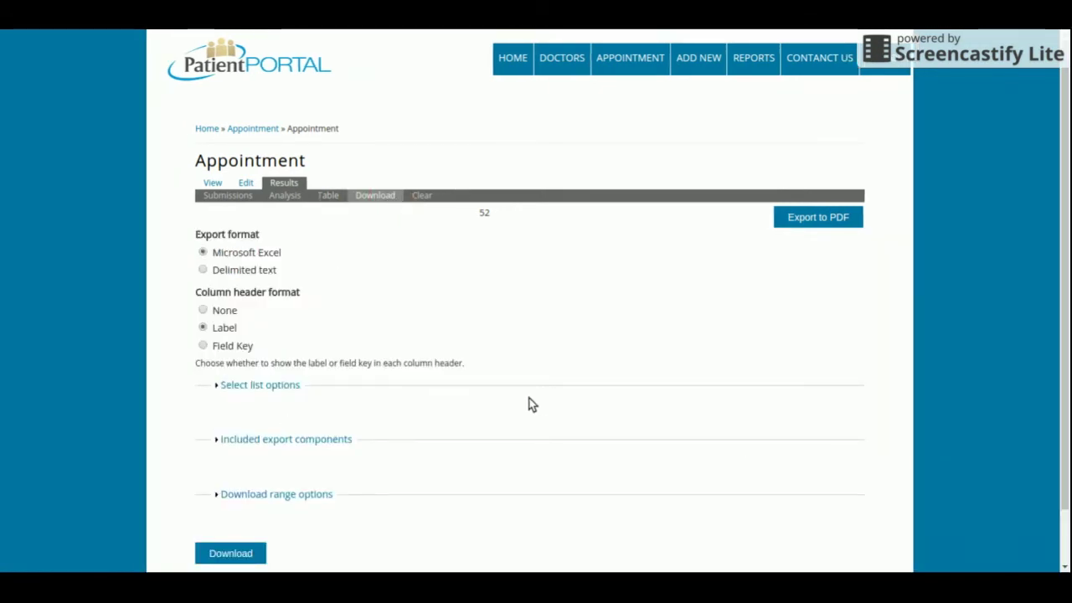
left_click(421, 196)
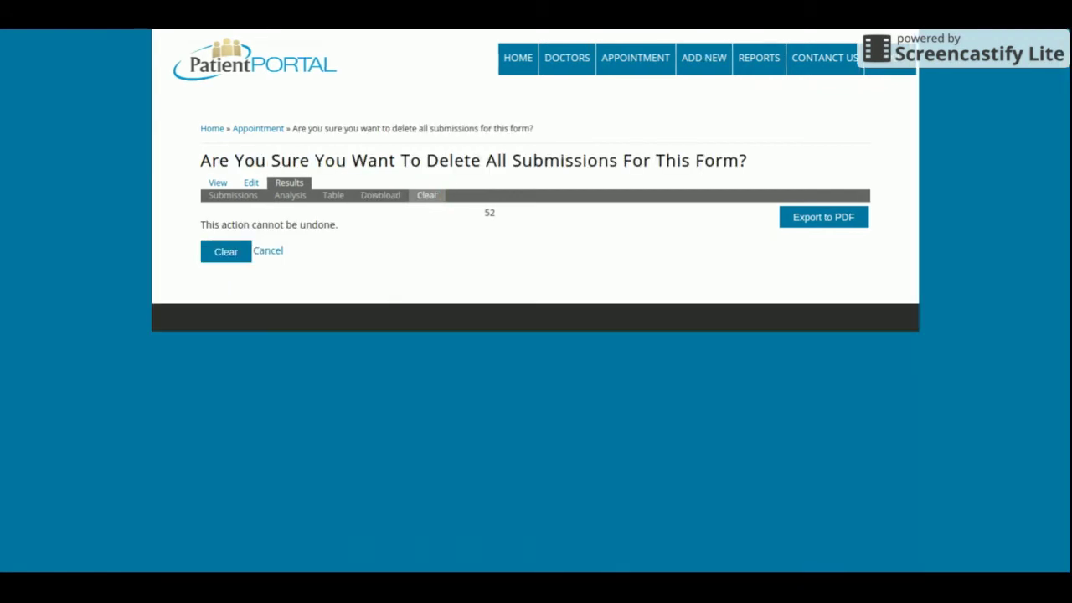
left_click(215, 181)
Step: Look over the new-user registration form from the ADD NEW menu
mouse_move(696, 59)
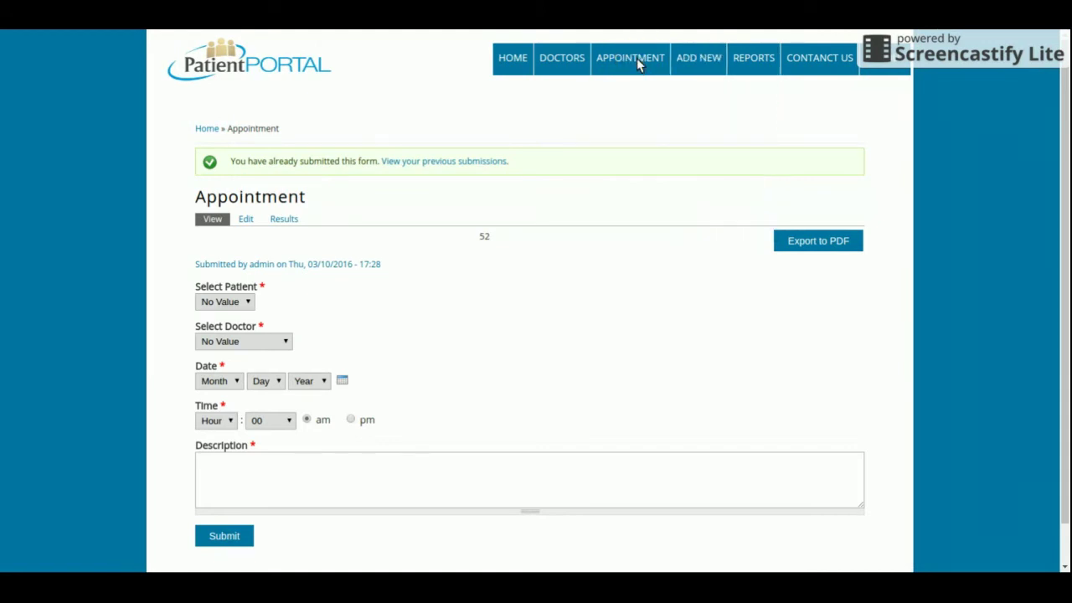
left_click(712, 97)
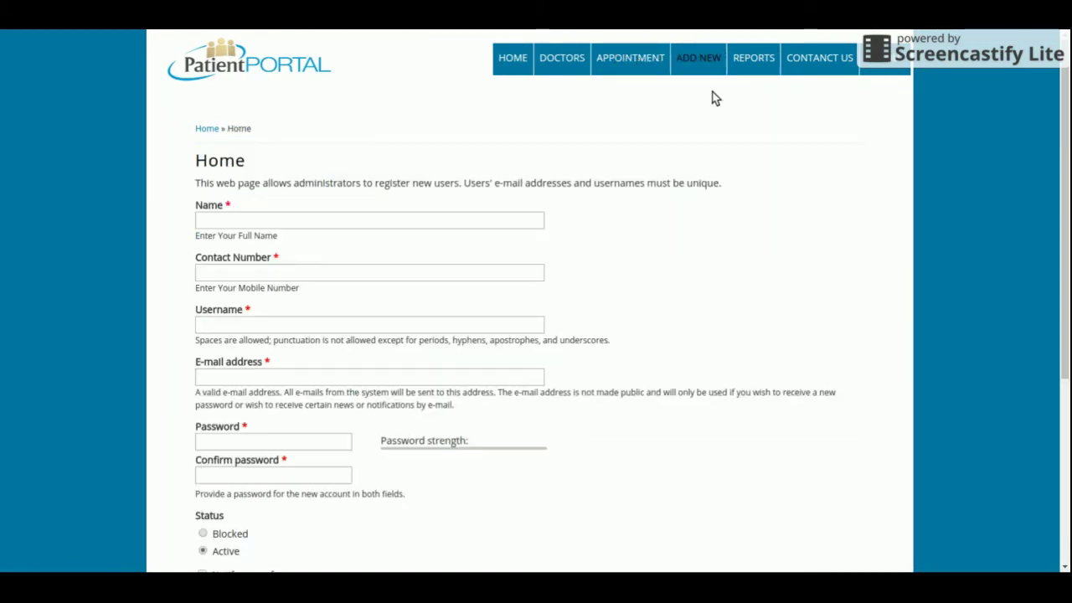
scroll(712, 98, "down", 5)
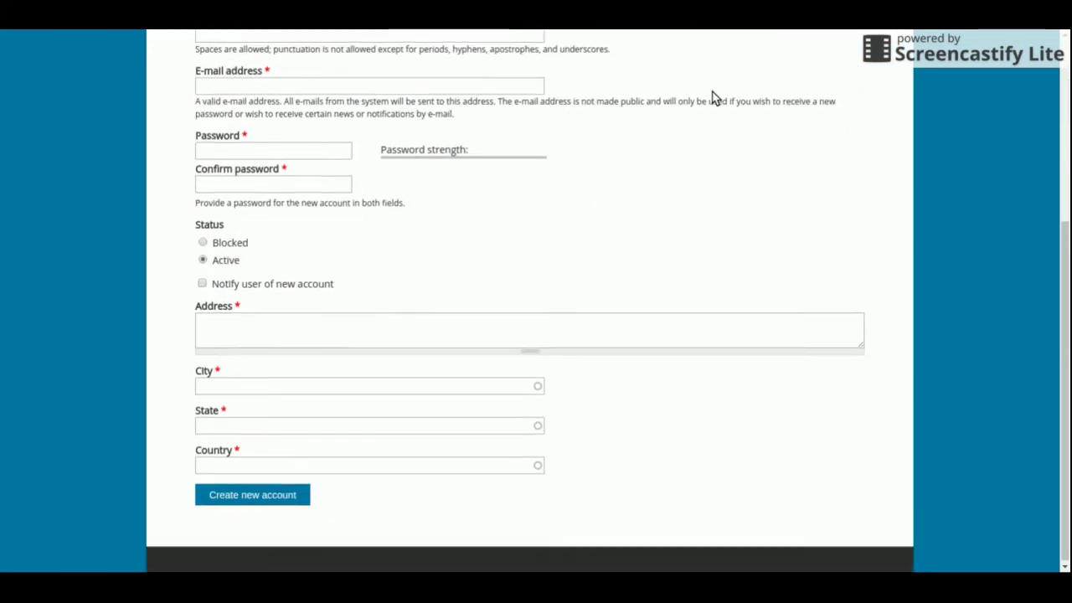
scroll(713, 98, "up", 4)
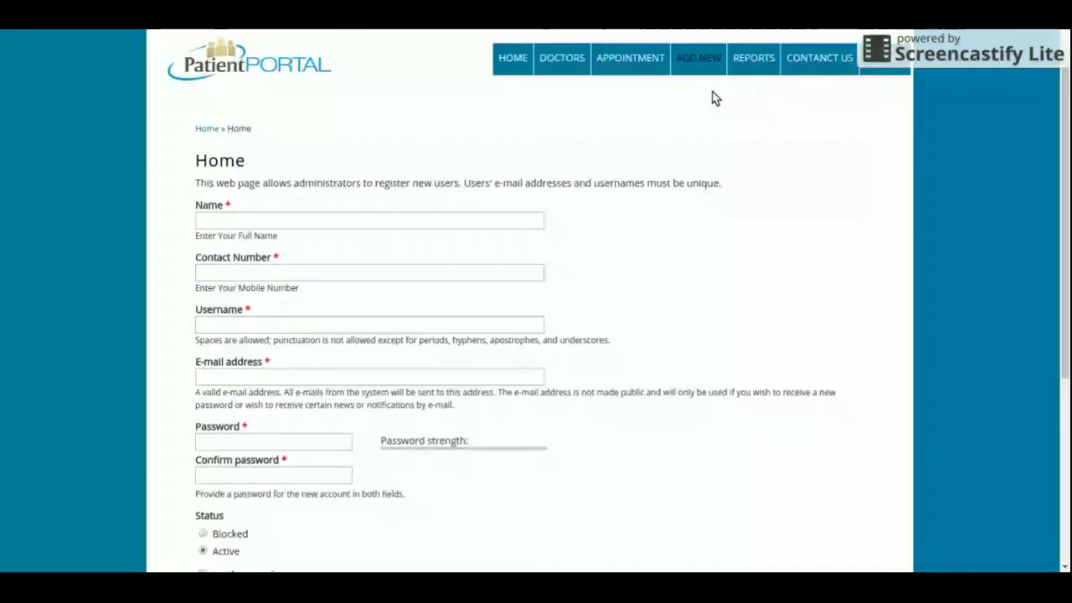
Step: Look over the Create Doctor Management form for adding a doctor
mouse_move(707, 71)
left_click(710, 117)
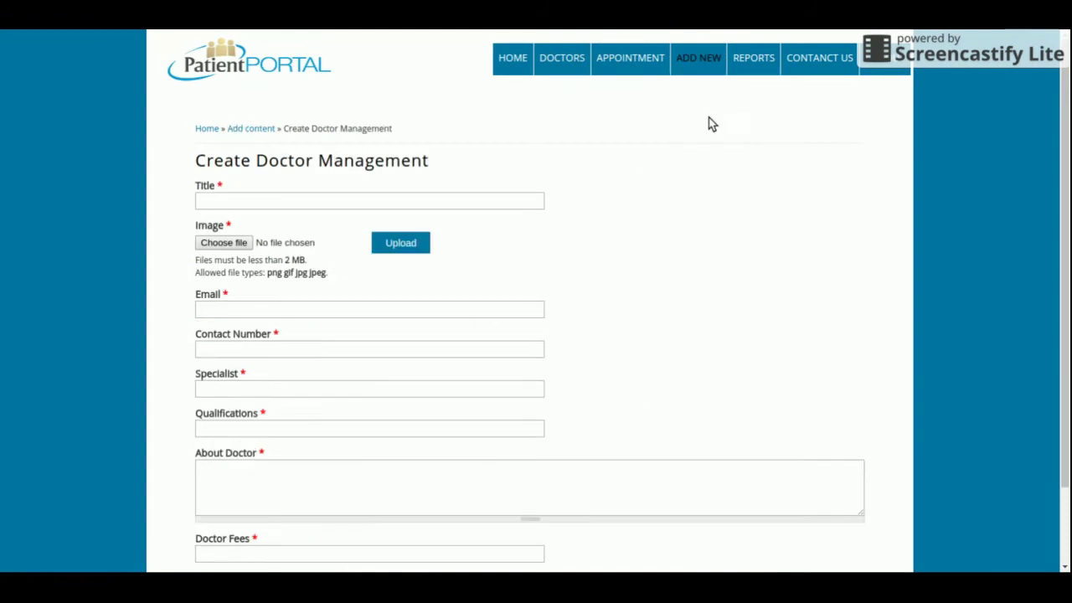
scroll(709, 124, "down", 1)
scroll(710, 122, "up", 1)
scroll(709, 120, "down", 1)
scroll(710, 120, "down", 2)
scroll(709, 119, "up", 3)
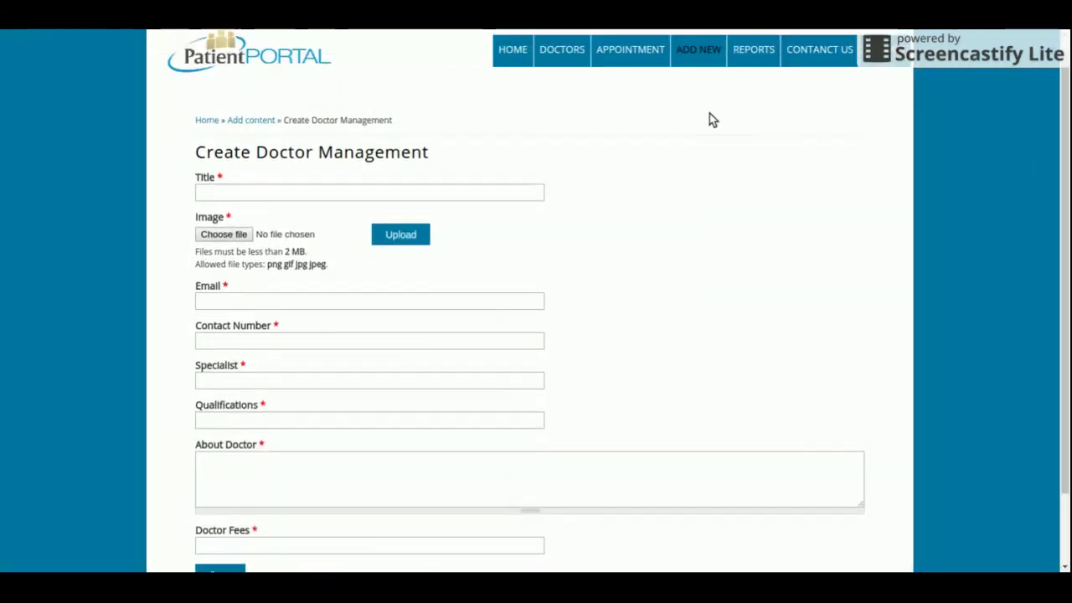
Step: Bring up and scroll through the form for adding a new medicine
mouse_move(706, 67)
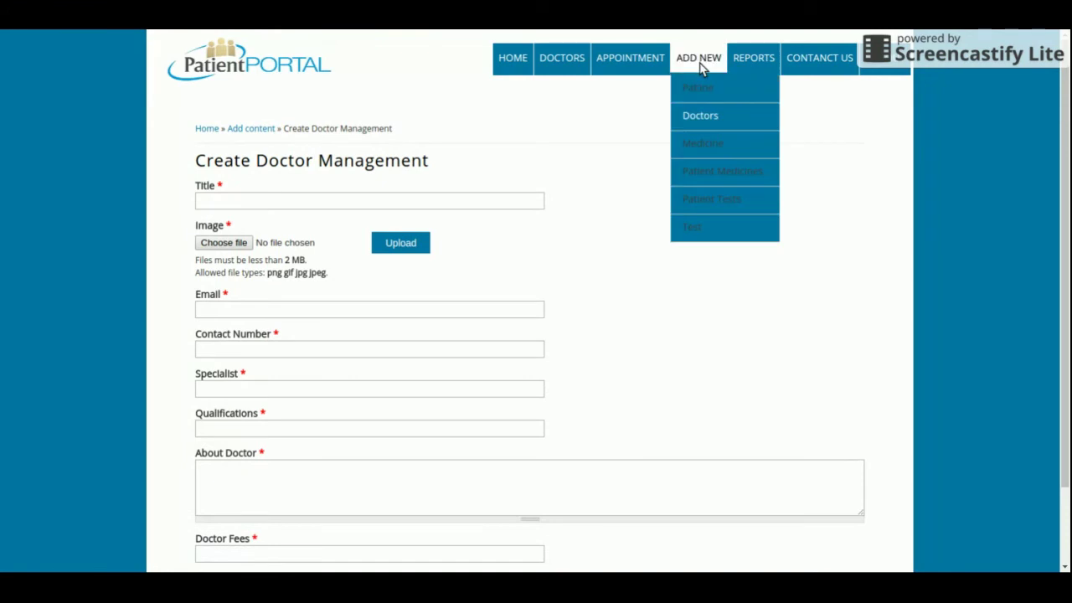
left_click(702, 144)
scroll(669, 253, "down", 1)
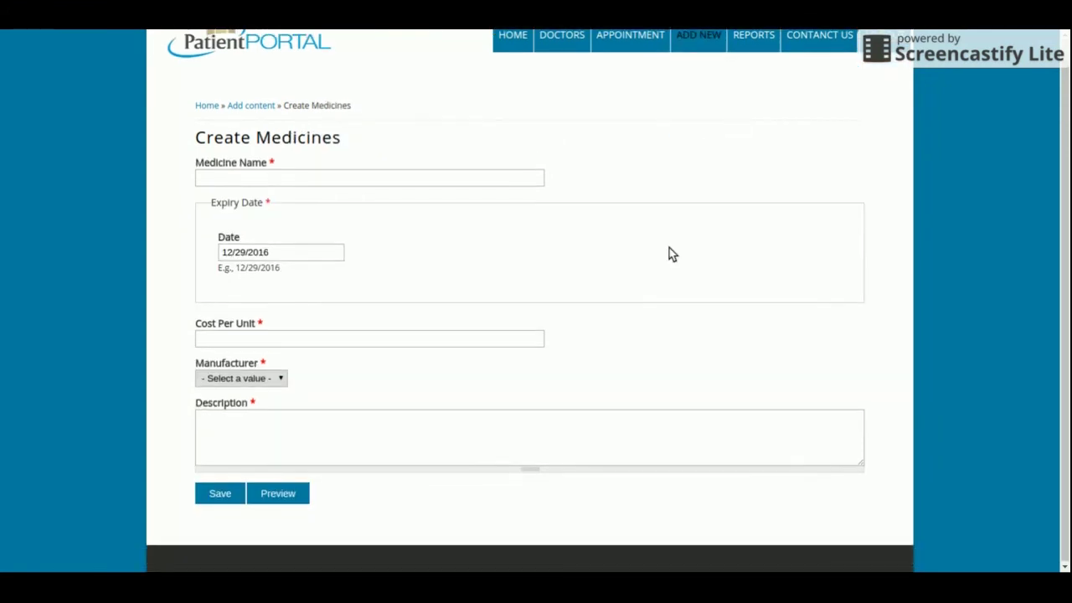
scroll(669, 249, "up", 1)
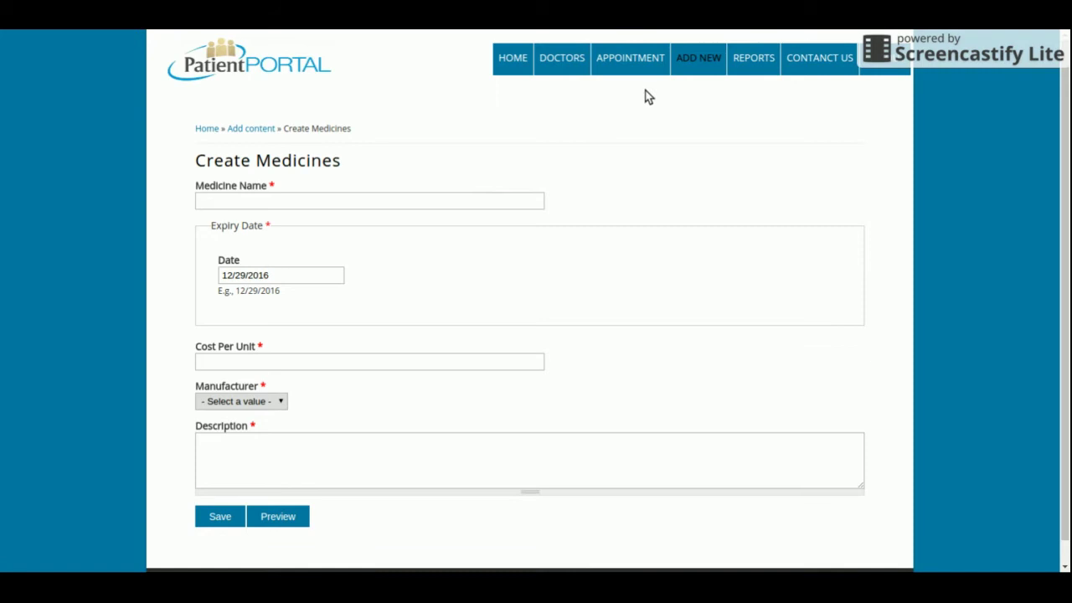
Step: Look over the Create Patient Medicines form
mouse_move(699, 58)
left_click(699, 170)
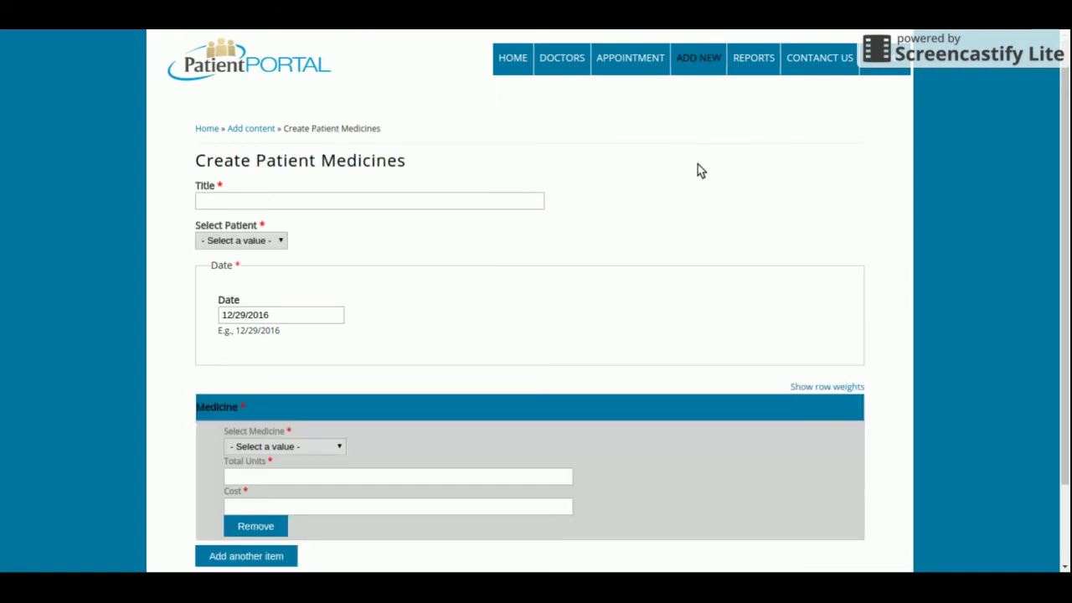
scroll(697, 166, "down", 3)
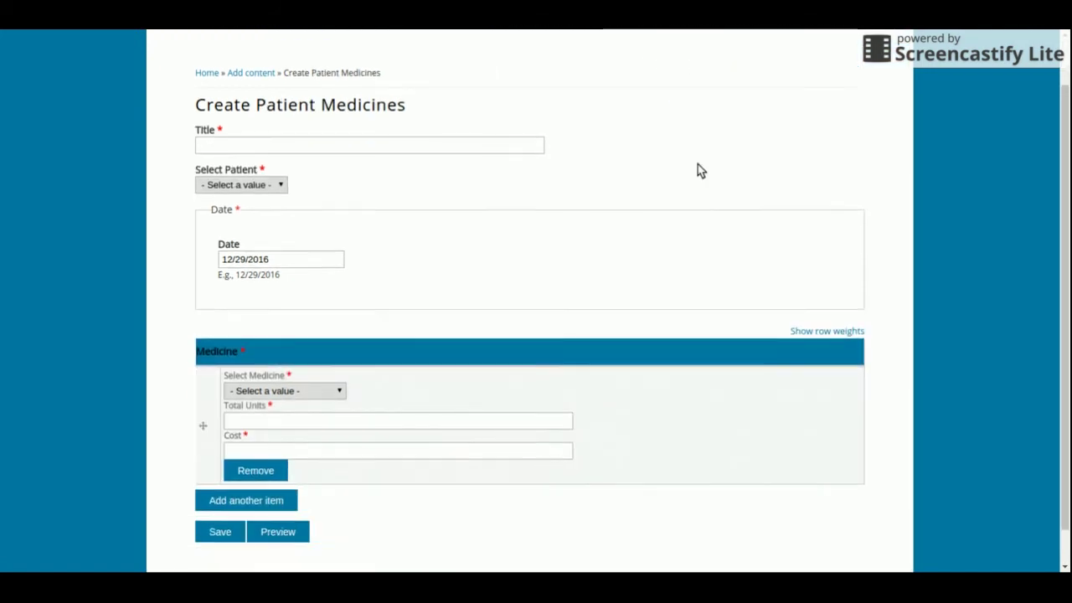
scroll(697, 164, "up", 3)
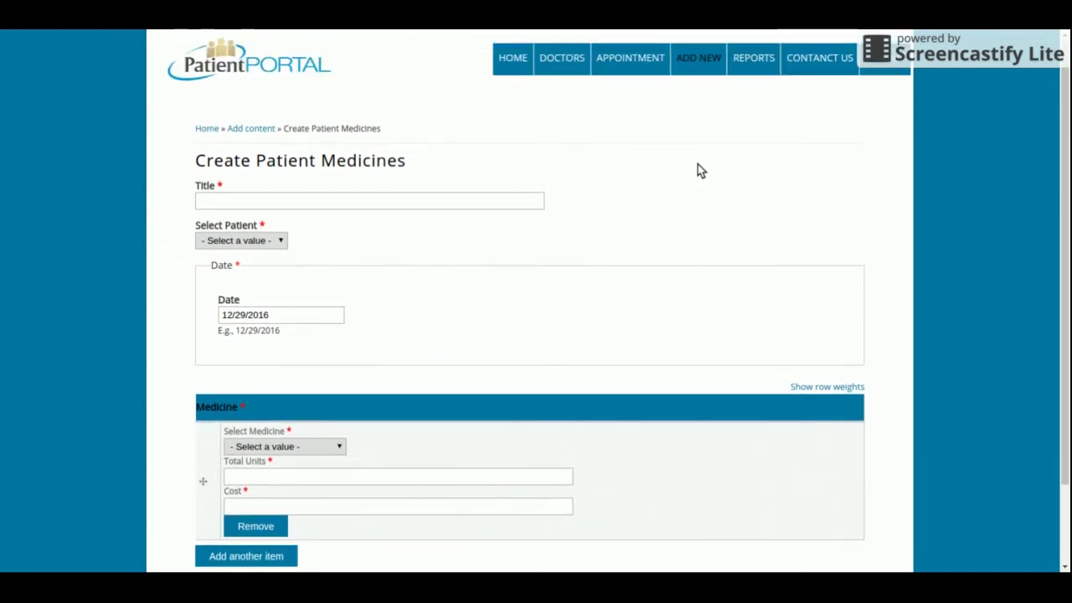
Step: Look over the Create Patient Tests form, then bring up the empty Create Tests form
mouse_move(684, 48)
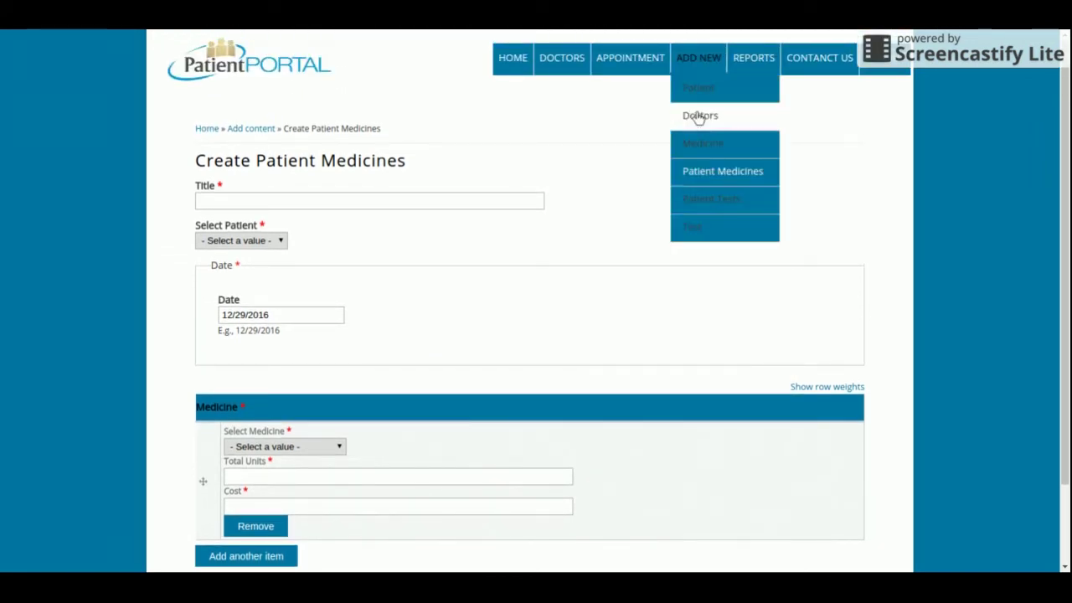
left_click(706, 209)
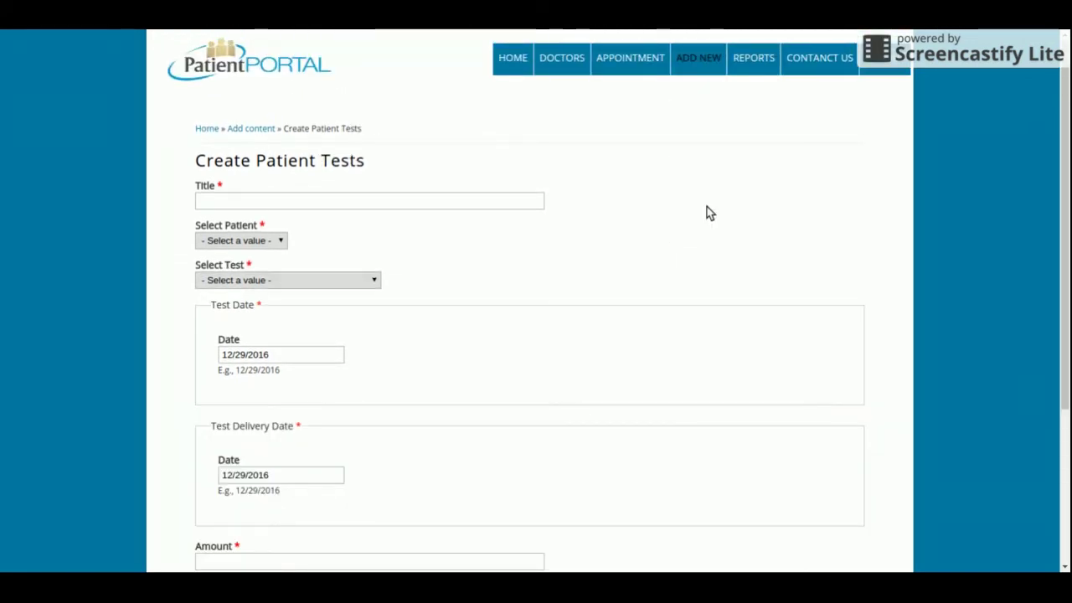
scroll(706, 213, "down", 1)
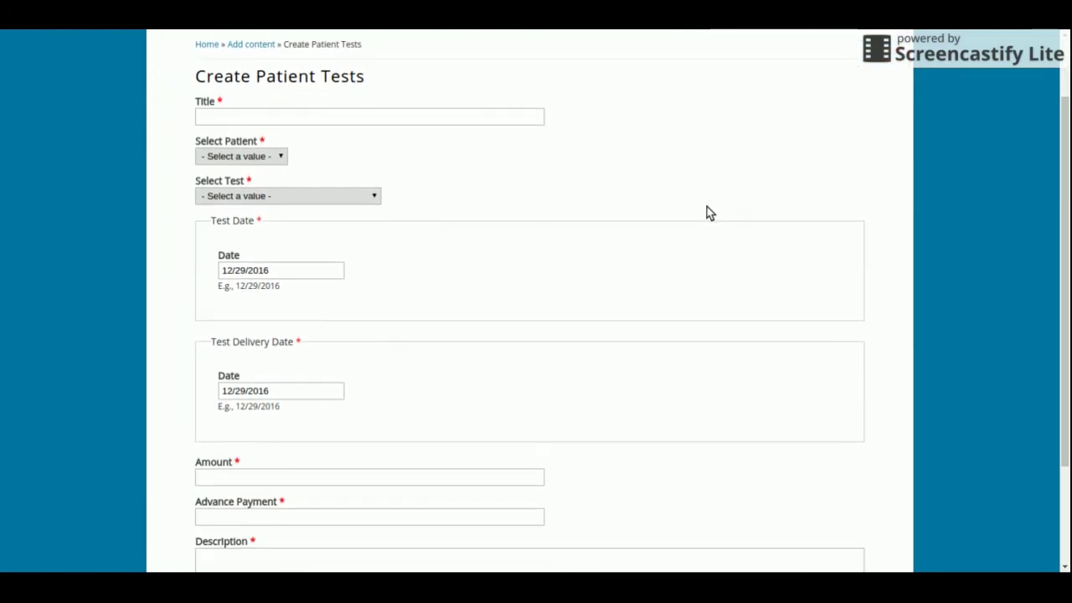
scroll(706, 213, "down", 2)
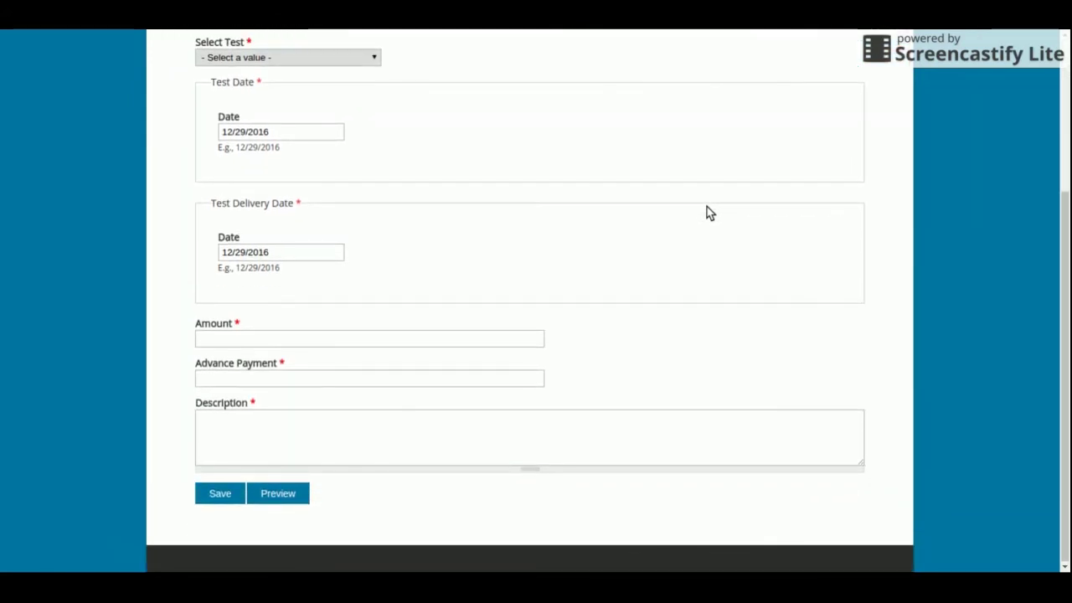
scroll(706, 213, "up", 3)
mouse_move(717, 52)
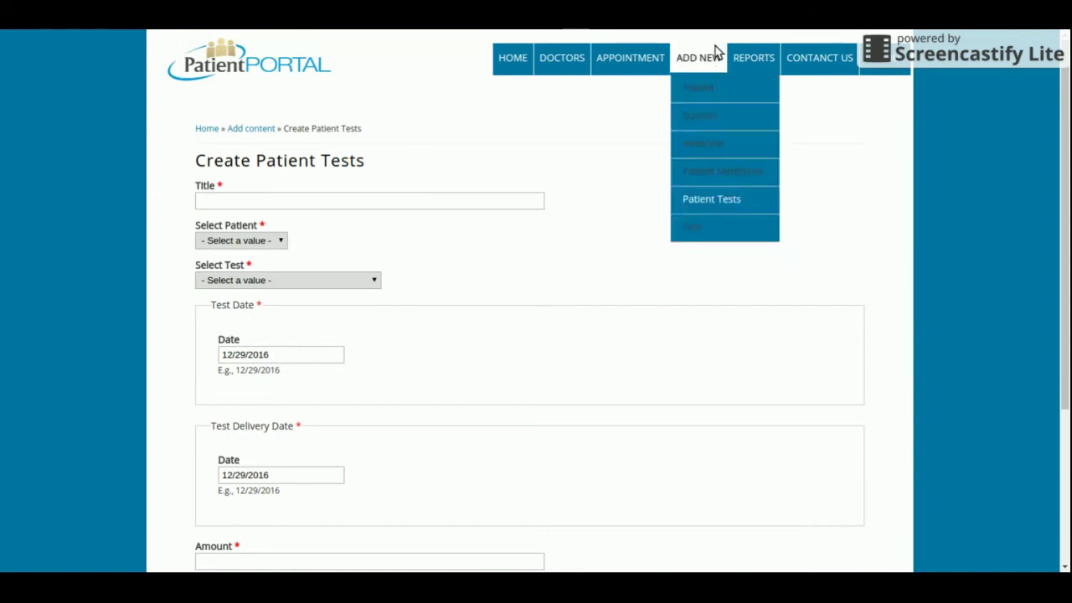
left_click(711, 233)
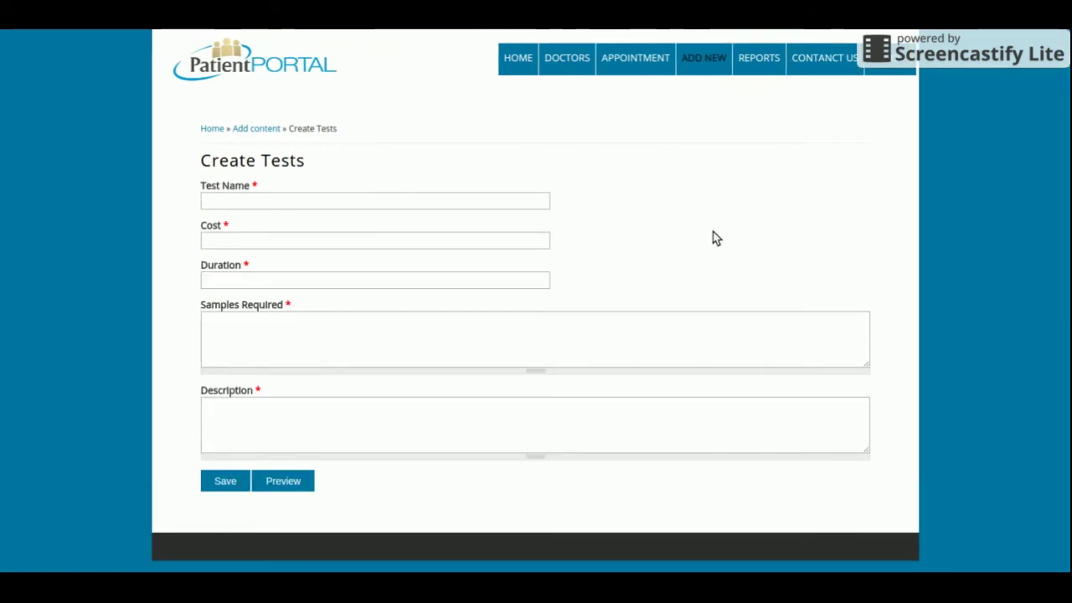
Step: Edit and save the first patient in the Patient report, then open the Appointment report
left_click(764, 89)
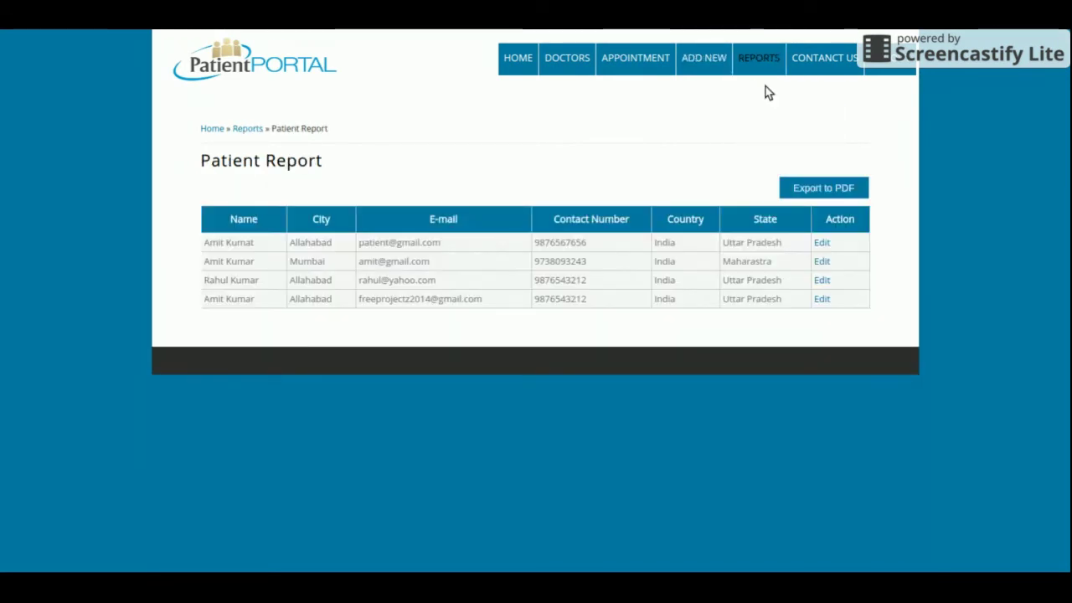
left_click(823, 244)
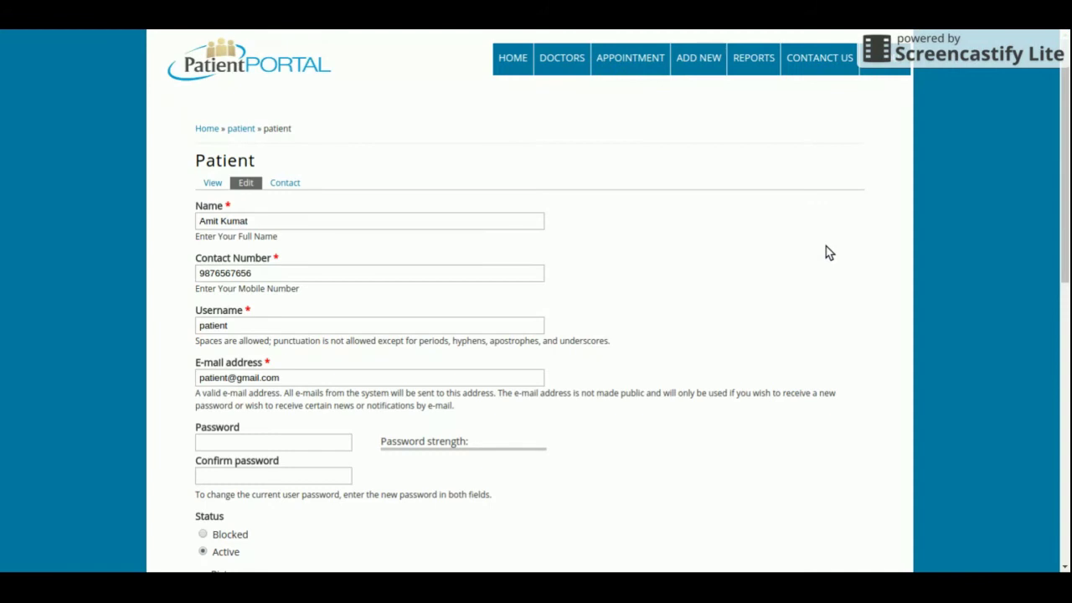
scroll(825, 251, "down", 2)
scroll(825, 251, "down", 5)
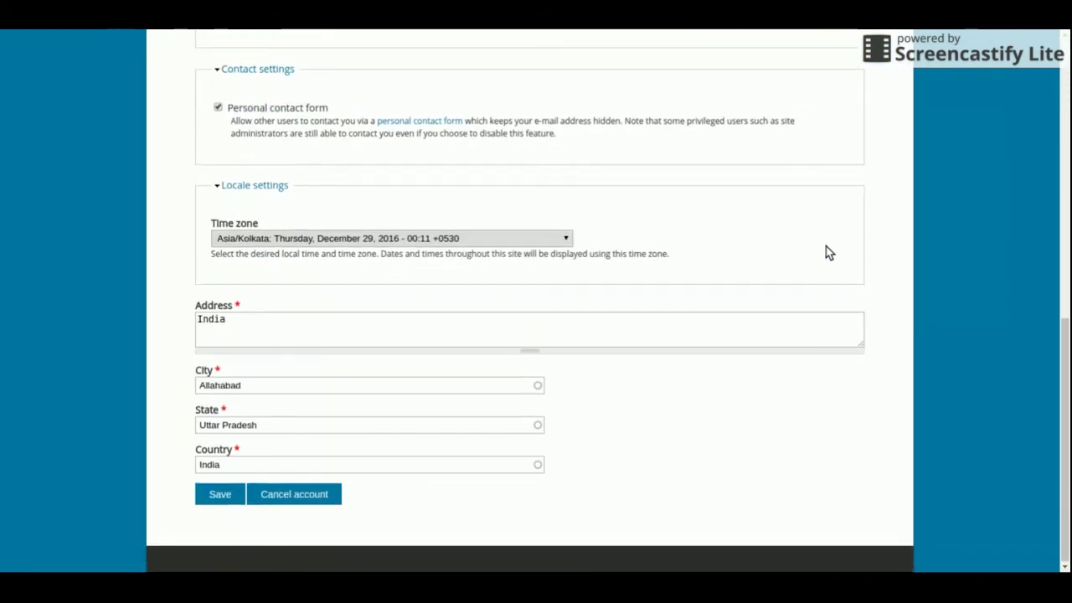
left_click(228, 517)
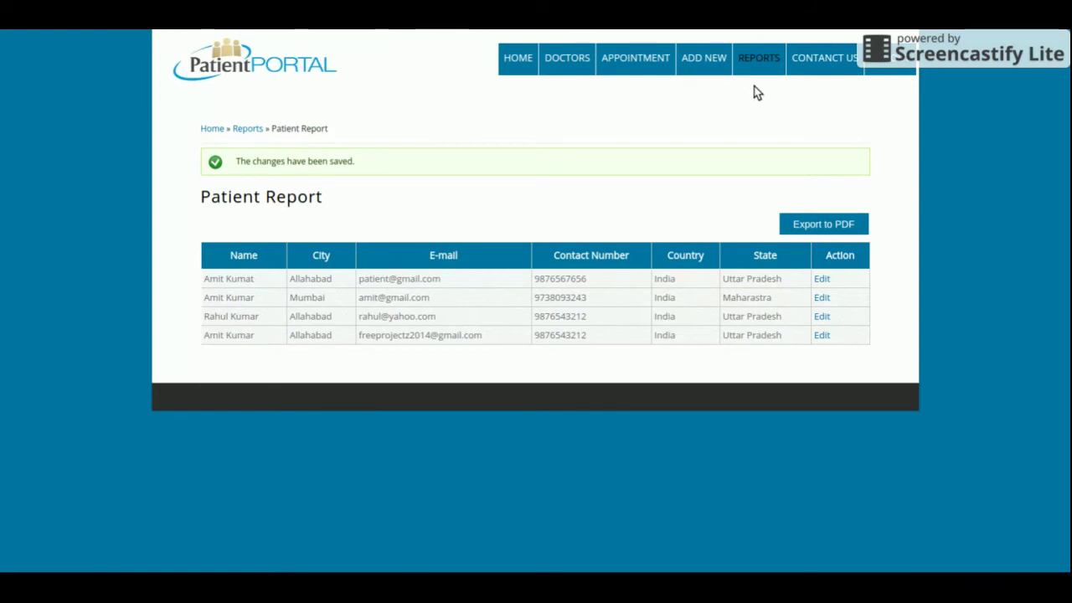
mouse_move(752, 88)
left_click(764, 108)
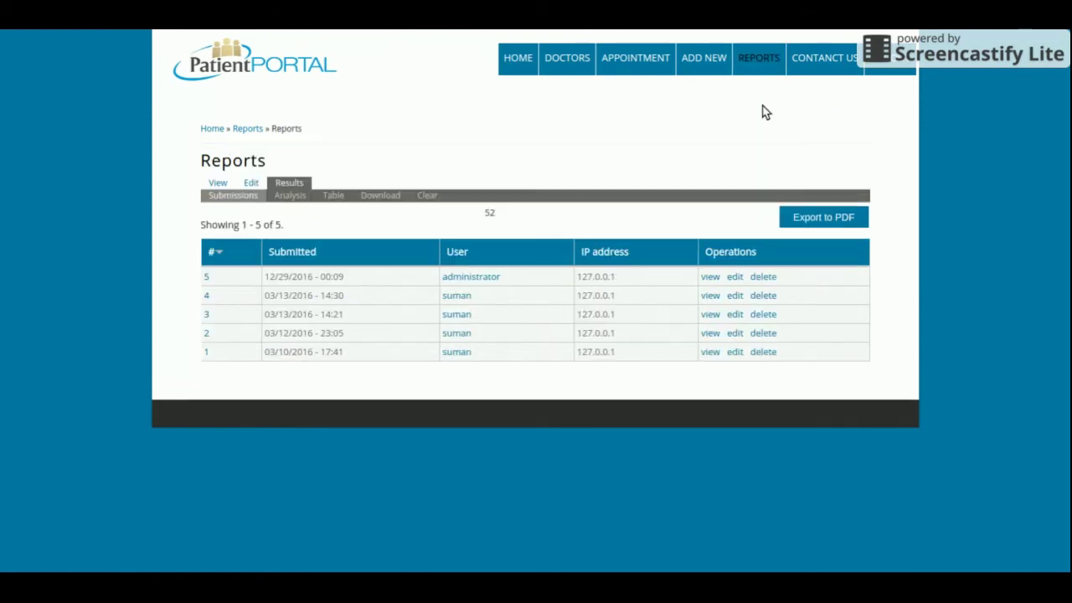
Step: Open appointment submission #5 for editing and save it unchanged
left_click(734, 277)
scroll(739, 286, "down", 2)
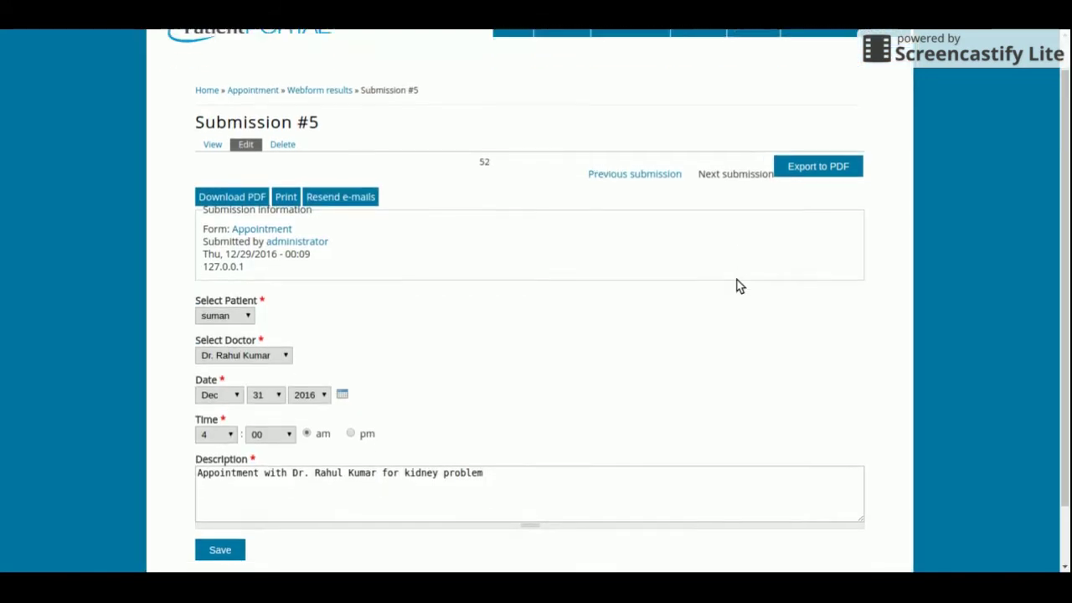
left_click(221, 483)
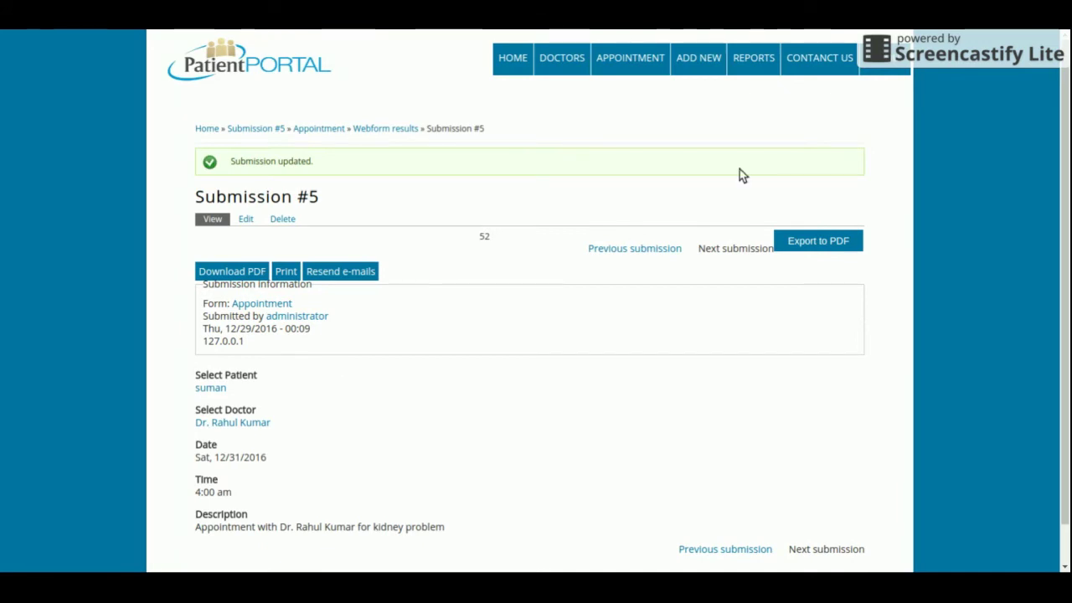
Step: Open the first doctor's record for editing from the Doctors report
mouse_move(758, 67)
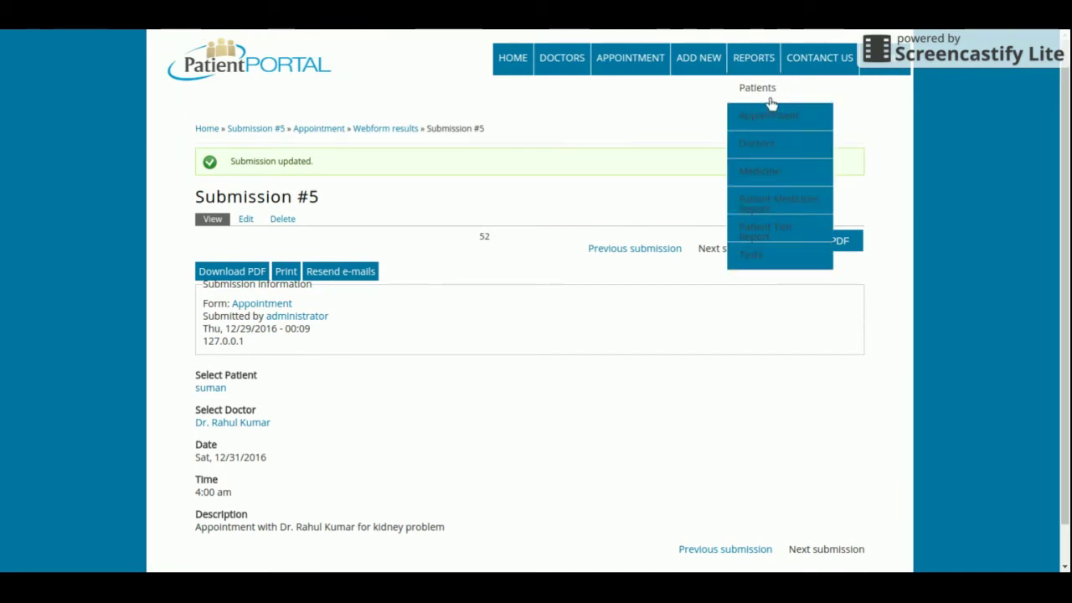
left_click(771, 143)
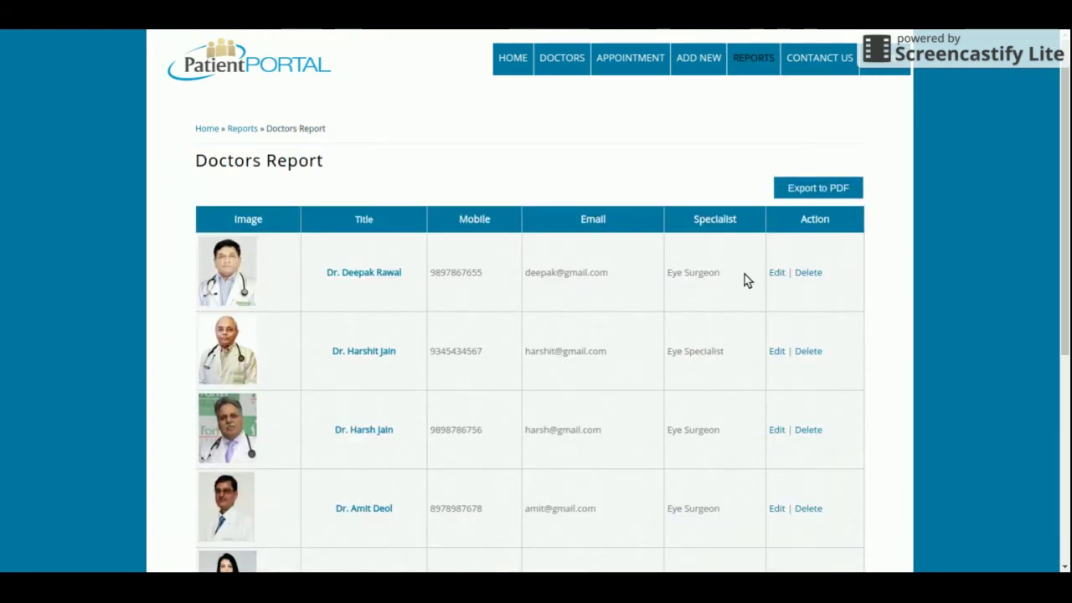
left_click(777, 273)
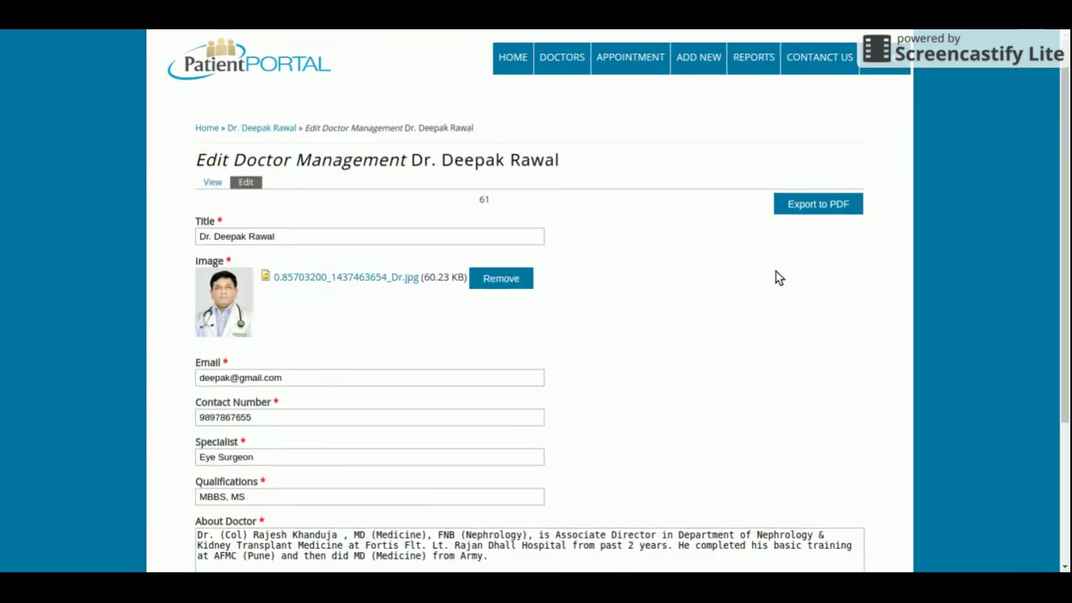
scroll(778, 278, "down", 2)
scroll(777, 278, "down", 1)
scroll(777, 278, "up", 1)
scroll(777, 278, "up", 2)
scroll(777, 278, "down", 3)
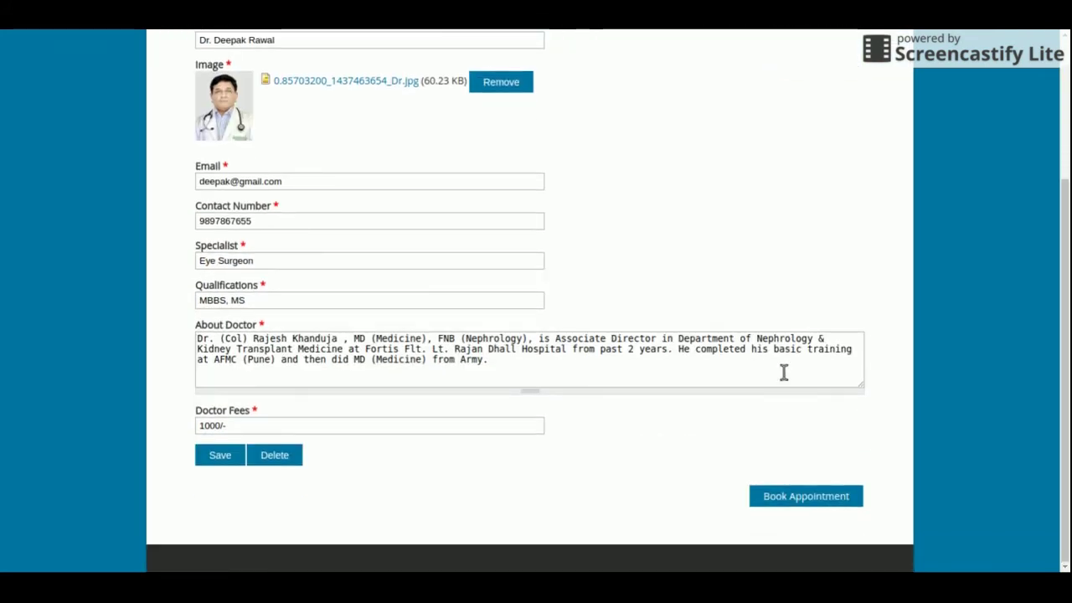
Step: Try Book Appointment, go back to the doctor edit form, and save it
left_click(805, 501)
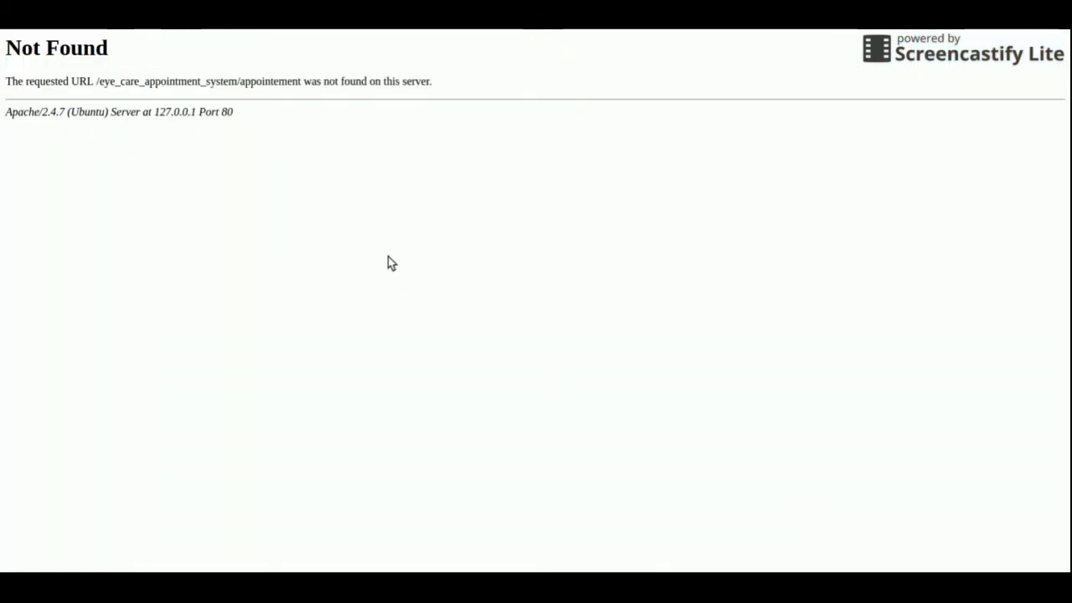
key("alt+Left")
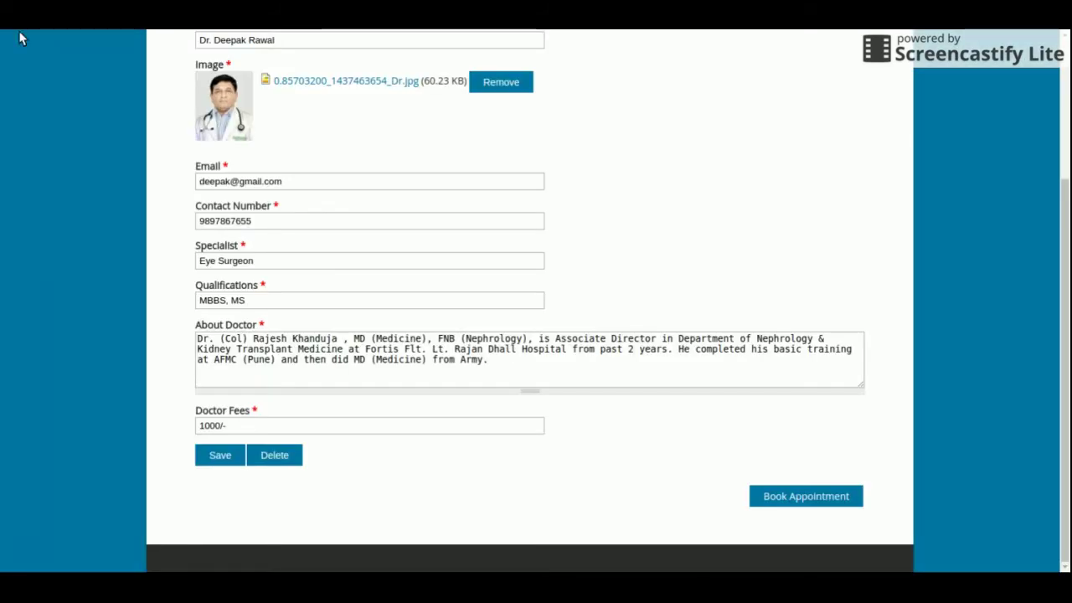
left_click(217, 456)
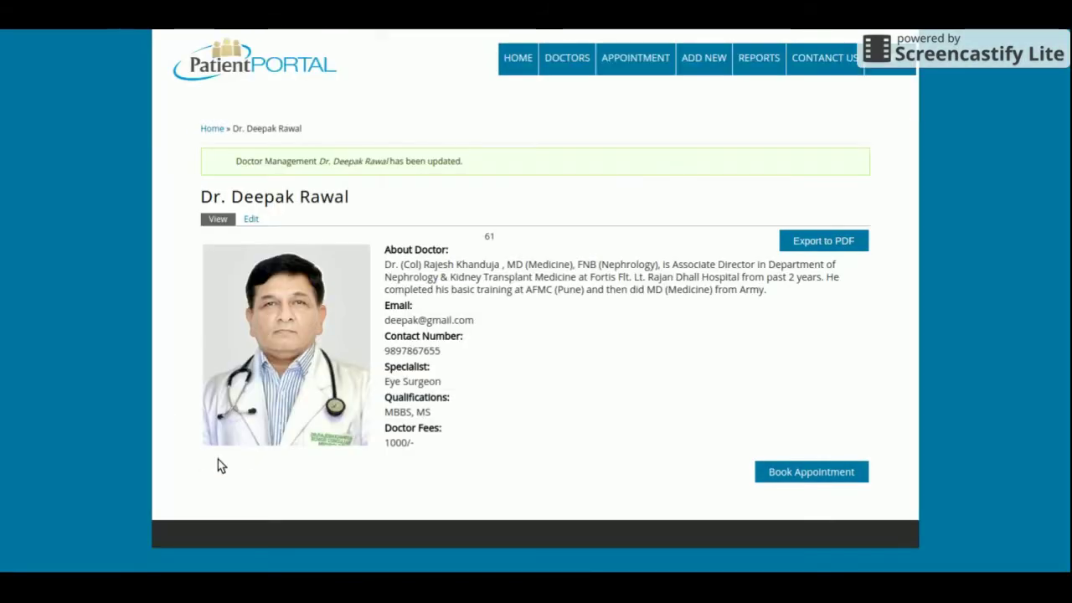
mouse_move(753, 64)
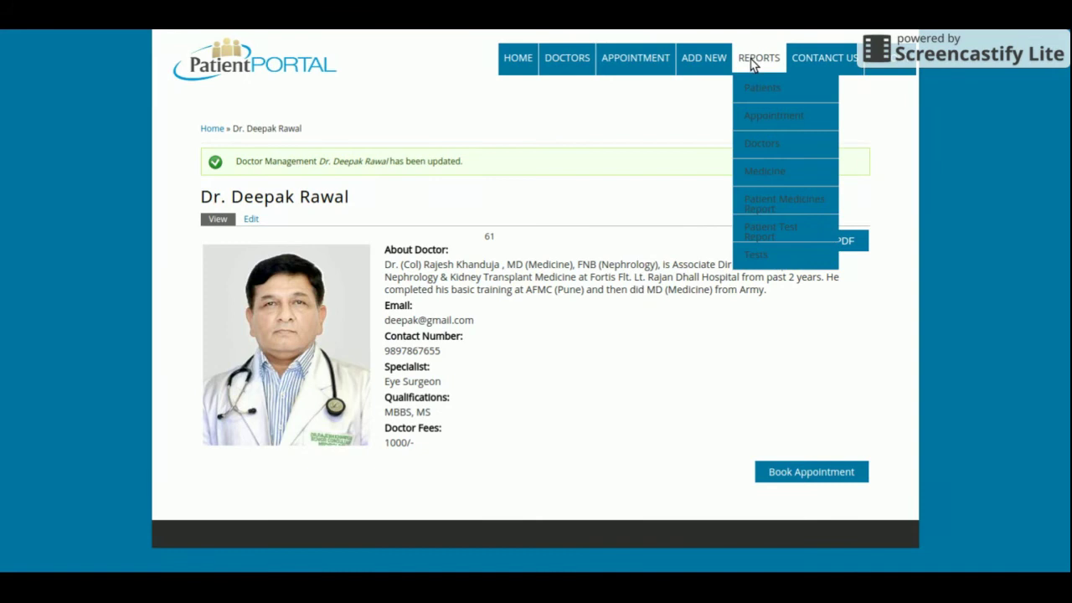
Step: Edit the Sugar Free Gold Sachet entry from the Medicine report and save it
left_click(795, 170)
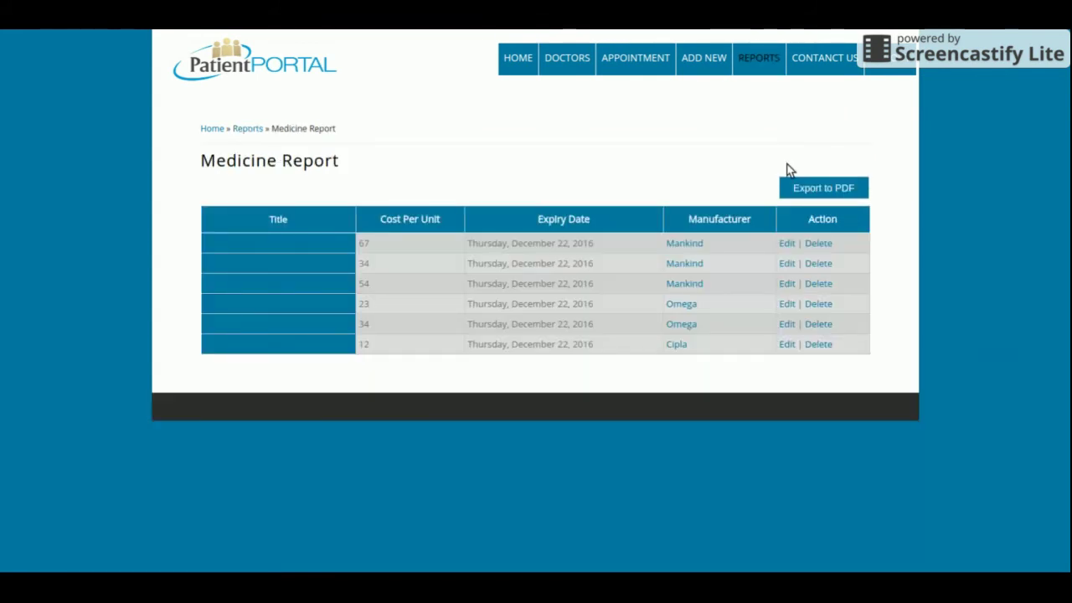
left_click(786, 243)
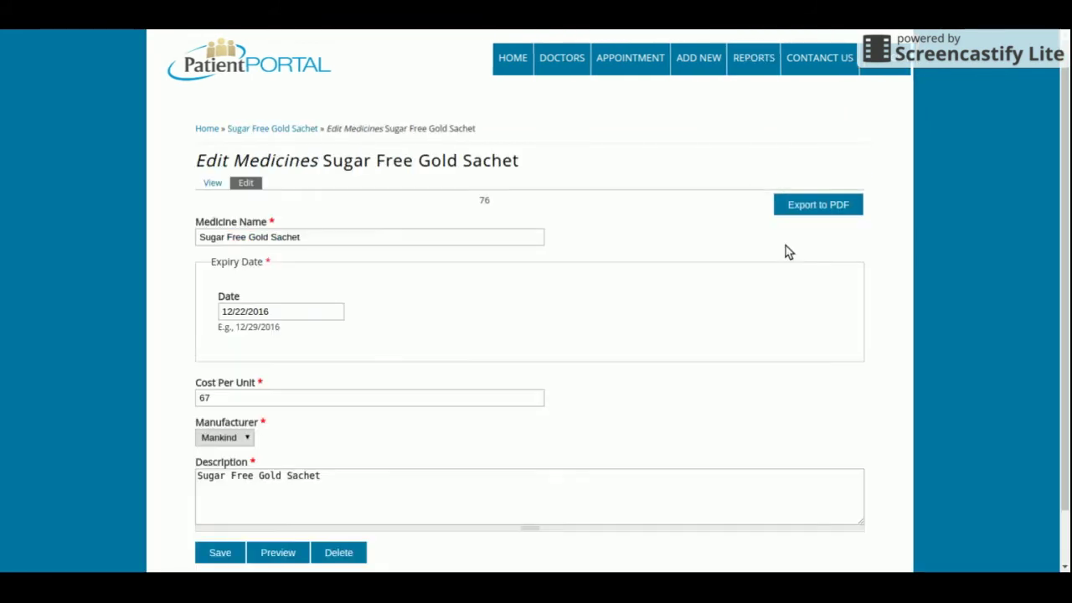
scroll(787, 251, "down", 1)
left_click(211, 491)
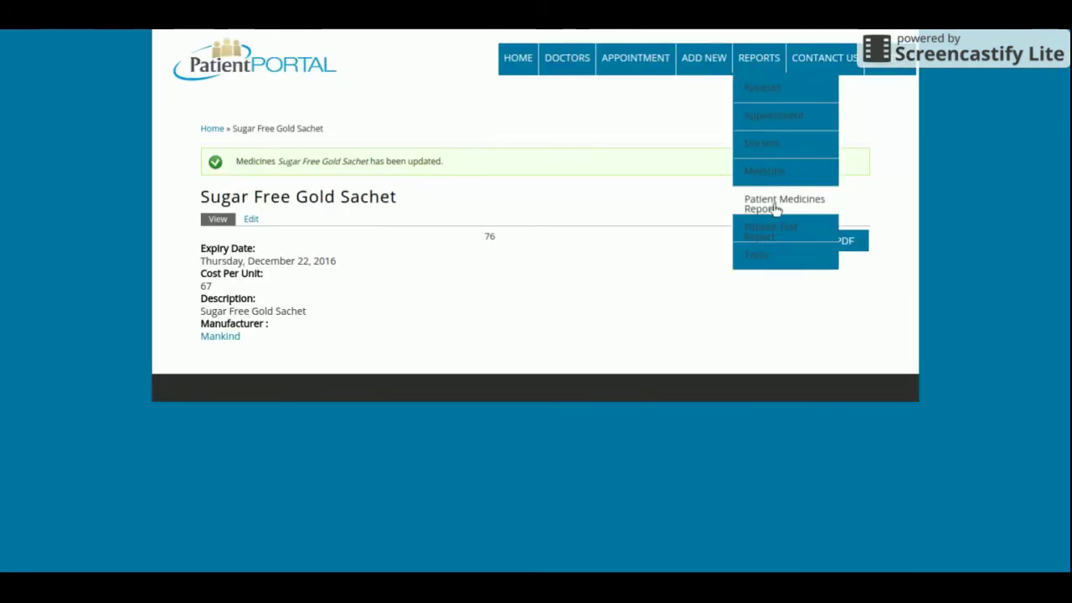
Step: Open the patient's medicine record for editing from the Patient Medicines Report
left_click(775, 204)
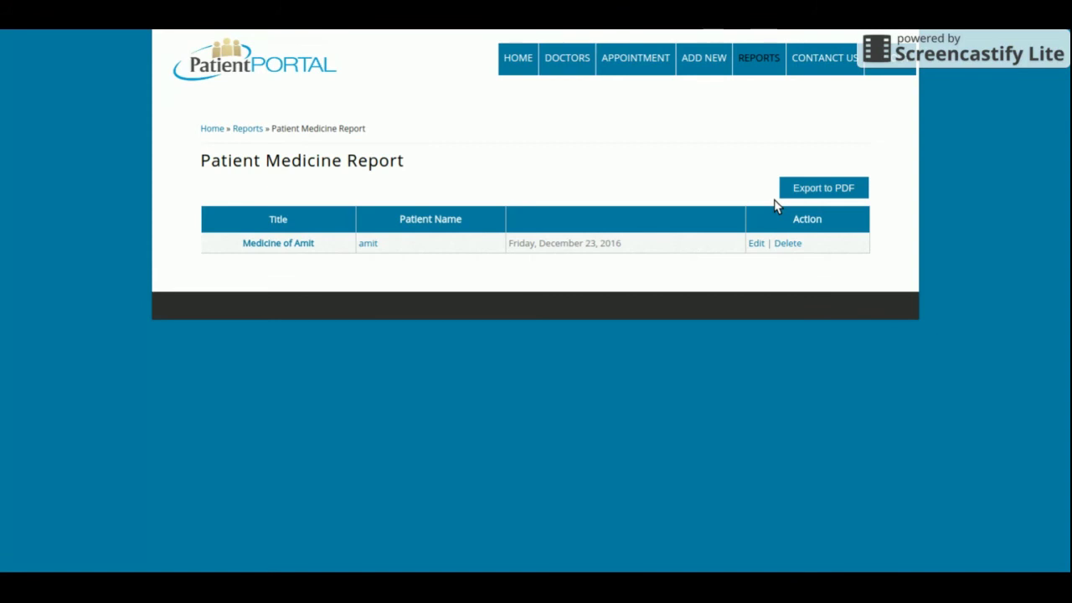
left_click(753, 248)
scroll(753, 252, "down", 1)
scroll(753, 253, "down", 6)
scroll(753, 253, "down", 2)
scroll(753, 252, "up", 6)
scroll(752, 253, "up", 2)
scroll(753, 253, "down", 5)
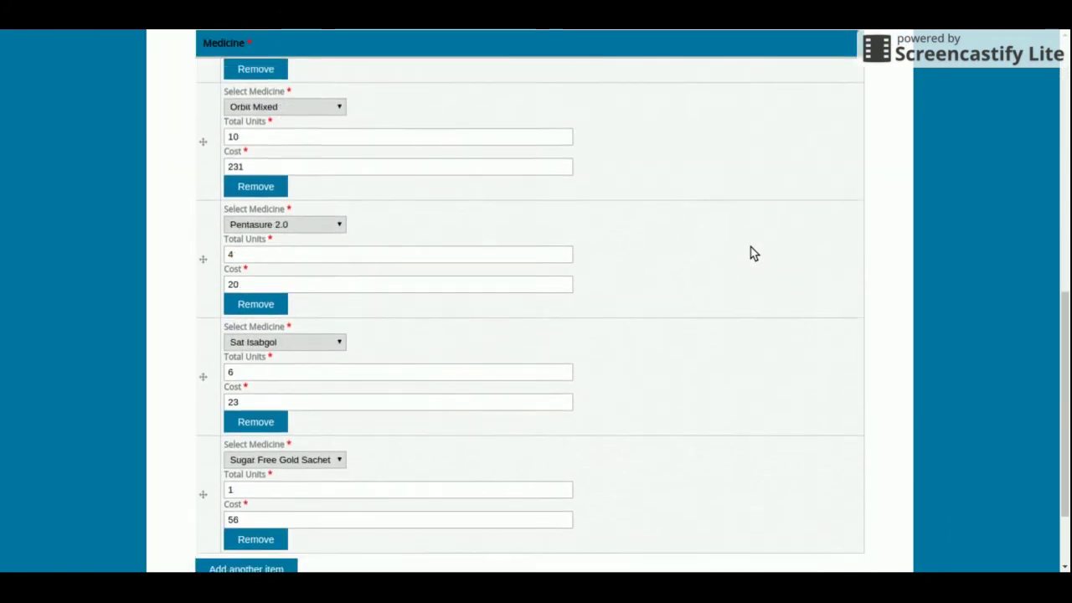
scroll(753, 253, "down", 2)
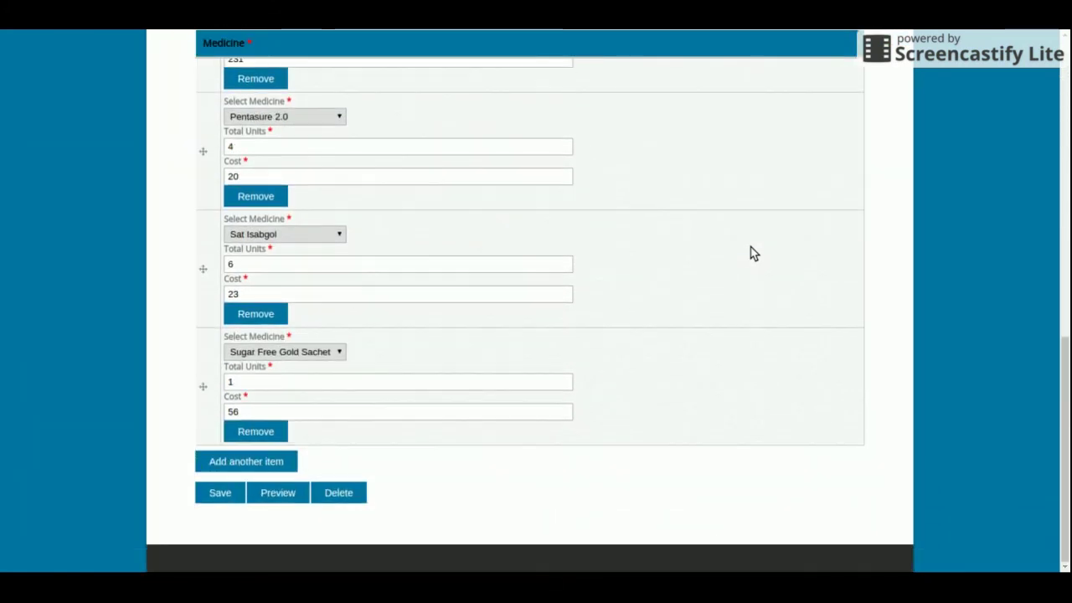
Step: Add a new Pentasure 2.0 line with 6 units and cost 67
left_click(245, 467)
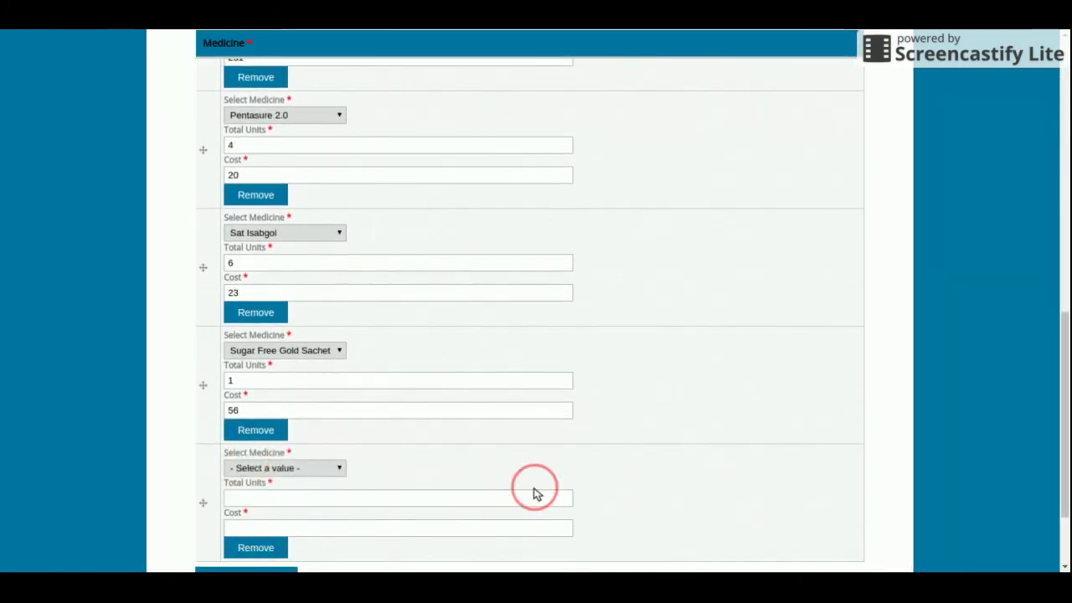
scroll(528, 489, "down", 1)
scroll(536, 492, "down", 1)
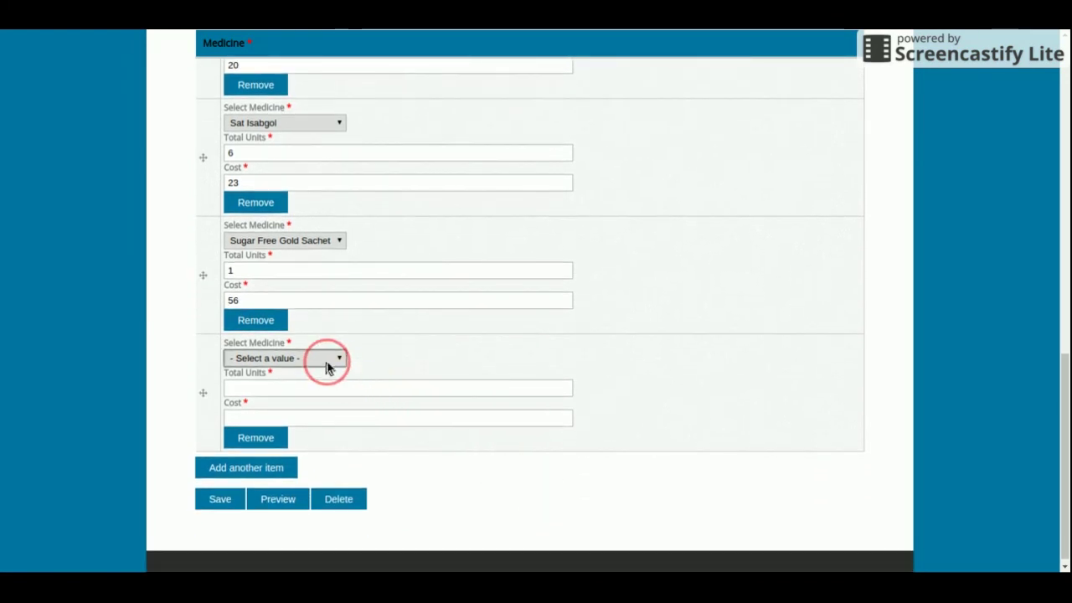
left_click(282, 415)
left_click(287, 389)
type("6")
key("Tab")
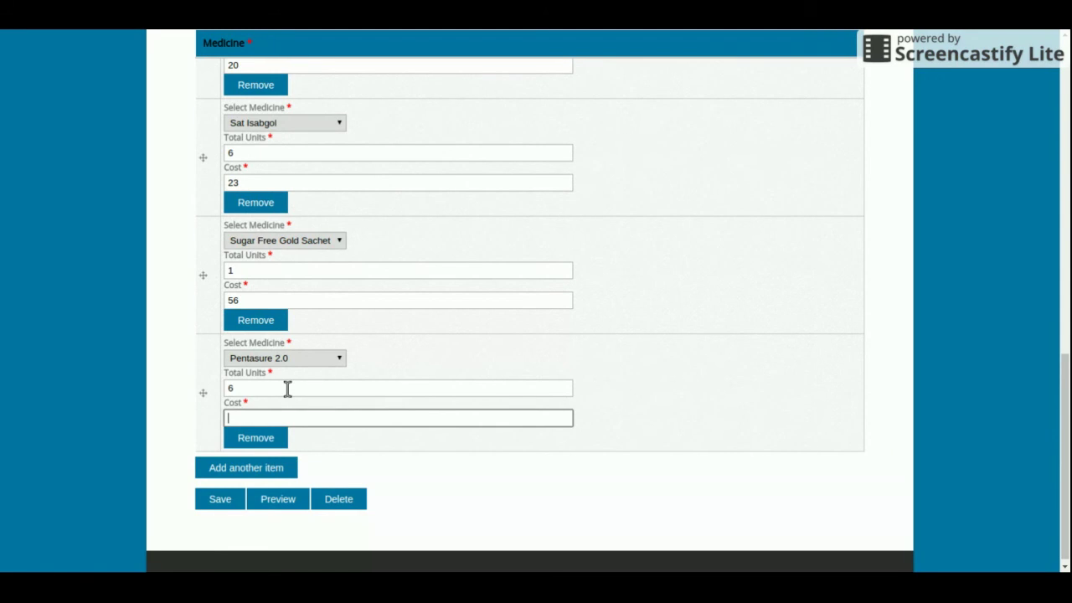
Step: Save the updated medicine record and review the result
left_click(234, 494)
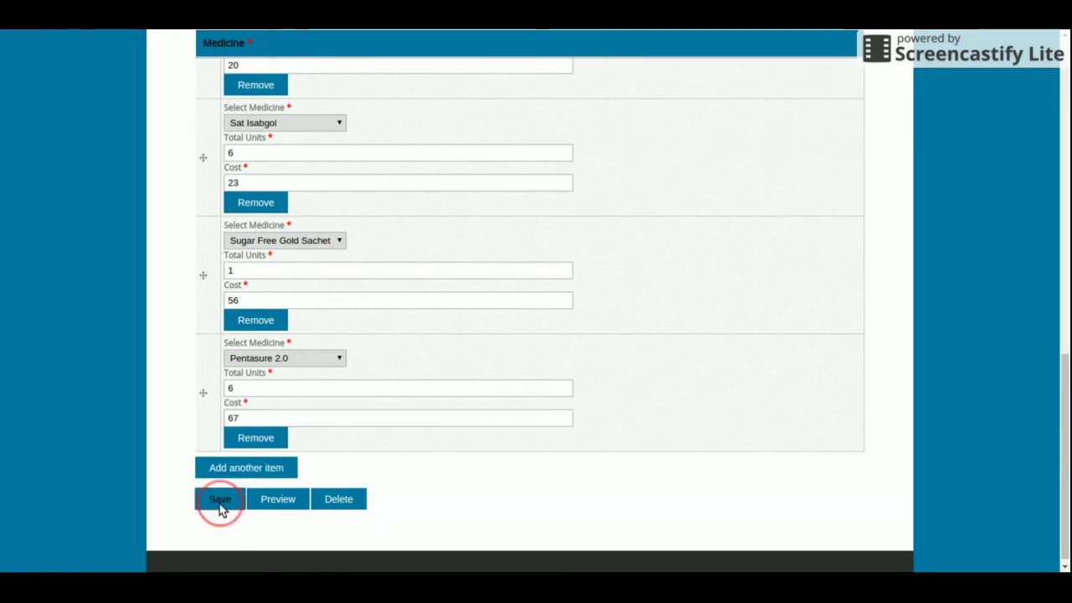
scroll(221, 509, "down", 10)
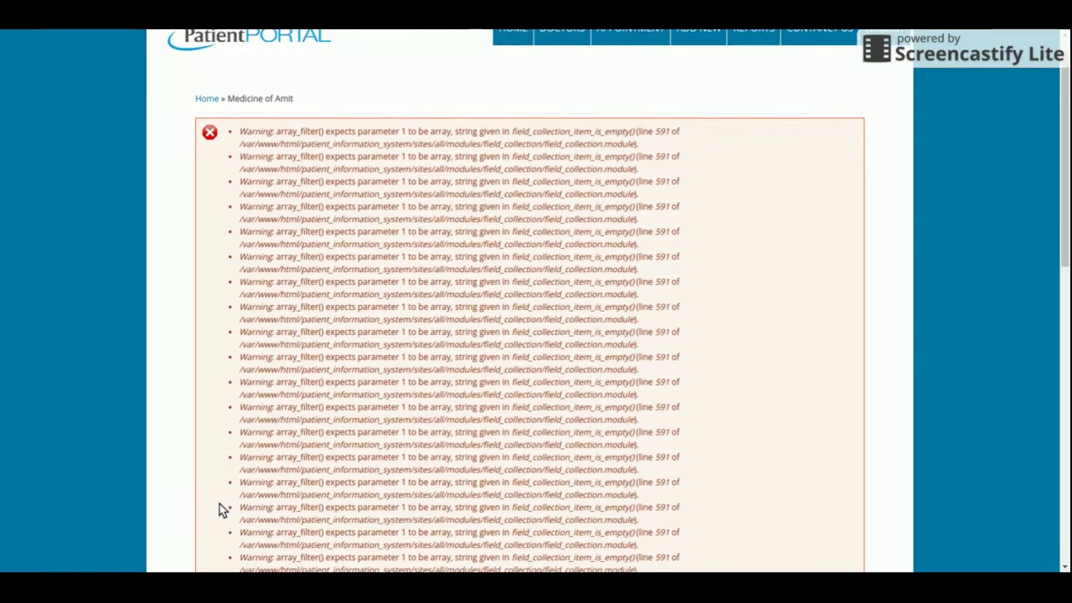
scroll(220, 506, "up", 1)
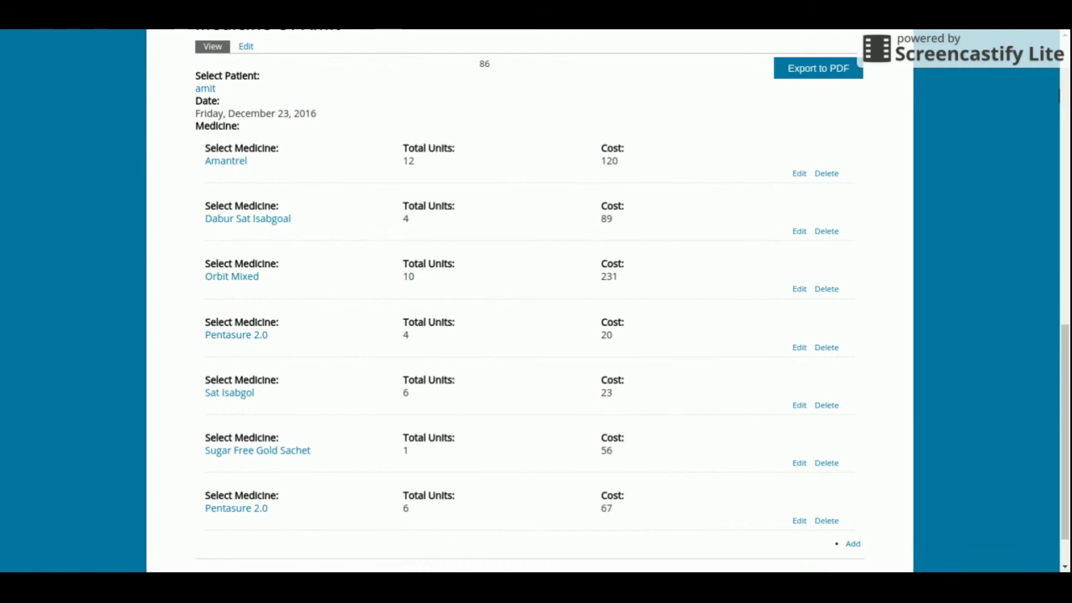
left_click_drag(1059, 339, 1060, 83)
Step: Open Blood Clotting Tests from the Tests list and save it, keeping cost 3500 and 3 Days
mouse_move(756, 89)
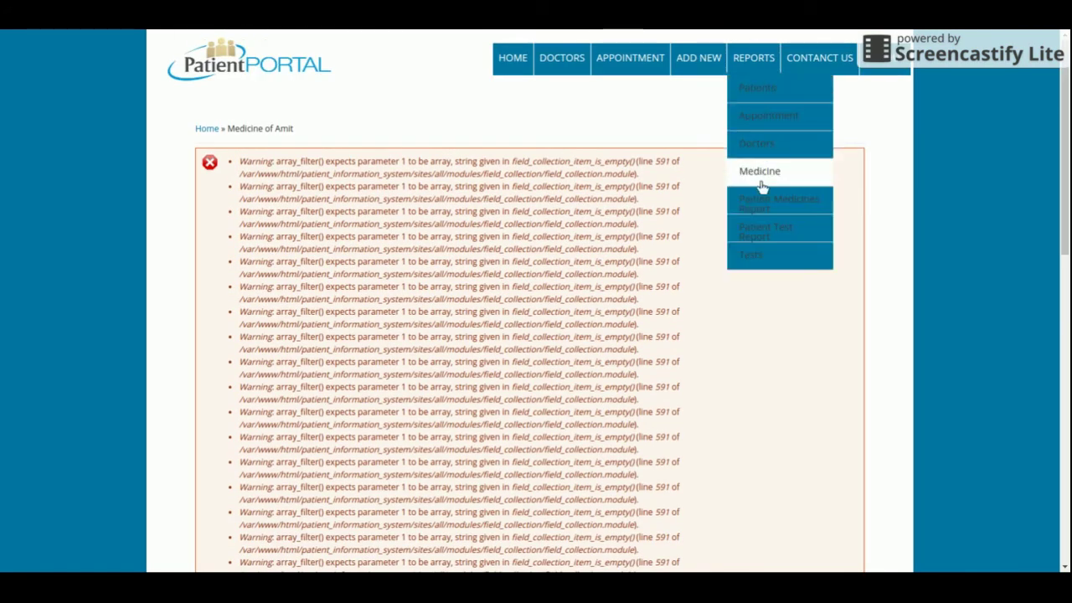
left_click(773, 241)
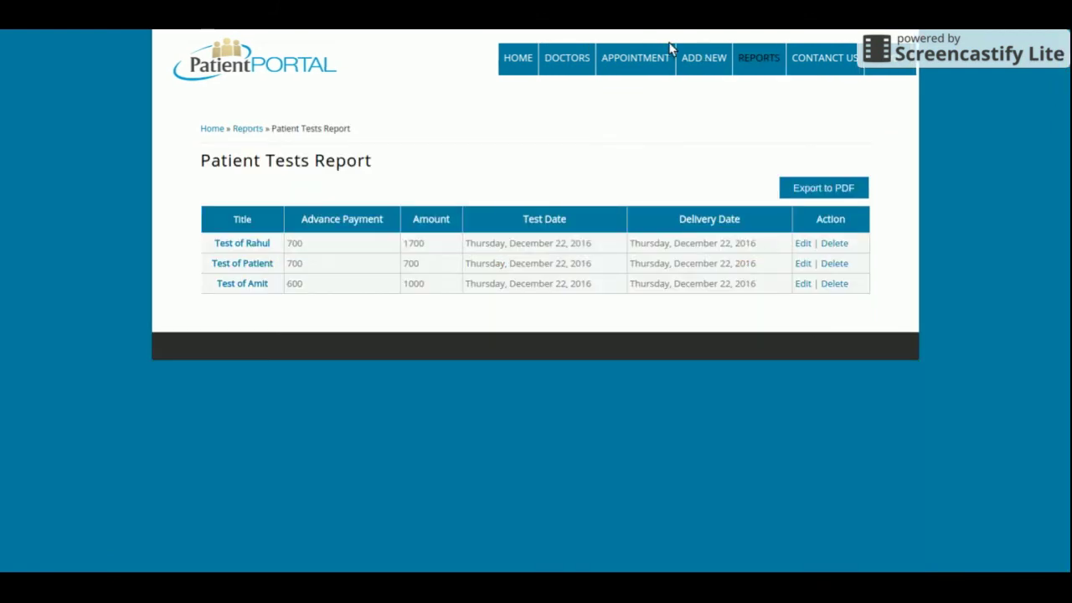
left_click(758, 252)
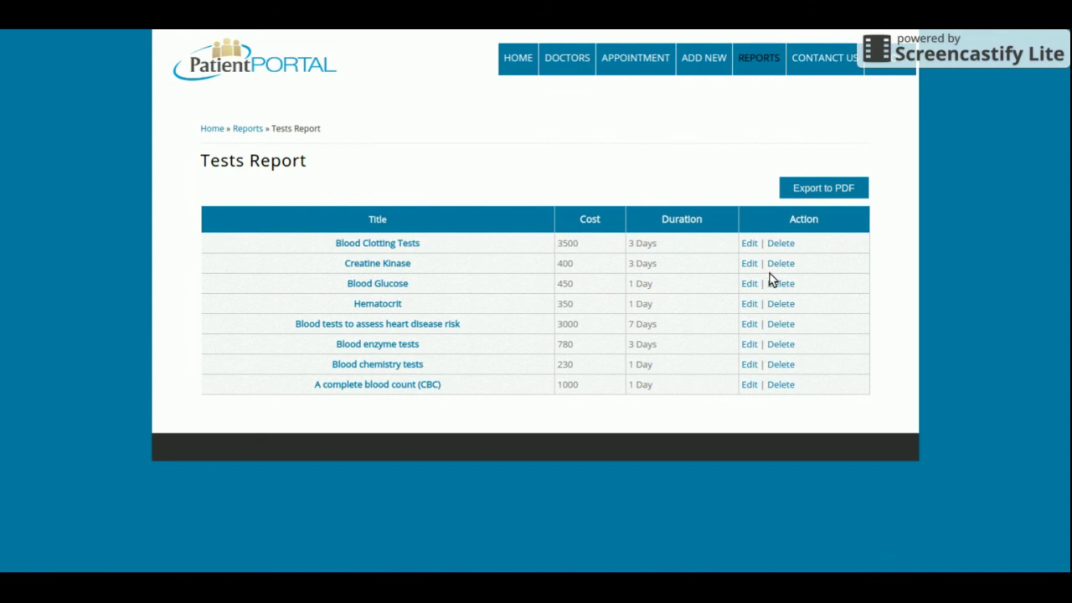
left_click(750, 243)
scroll(749, 254, "down", 1)
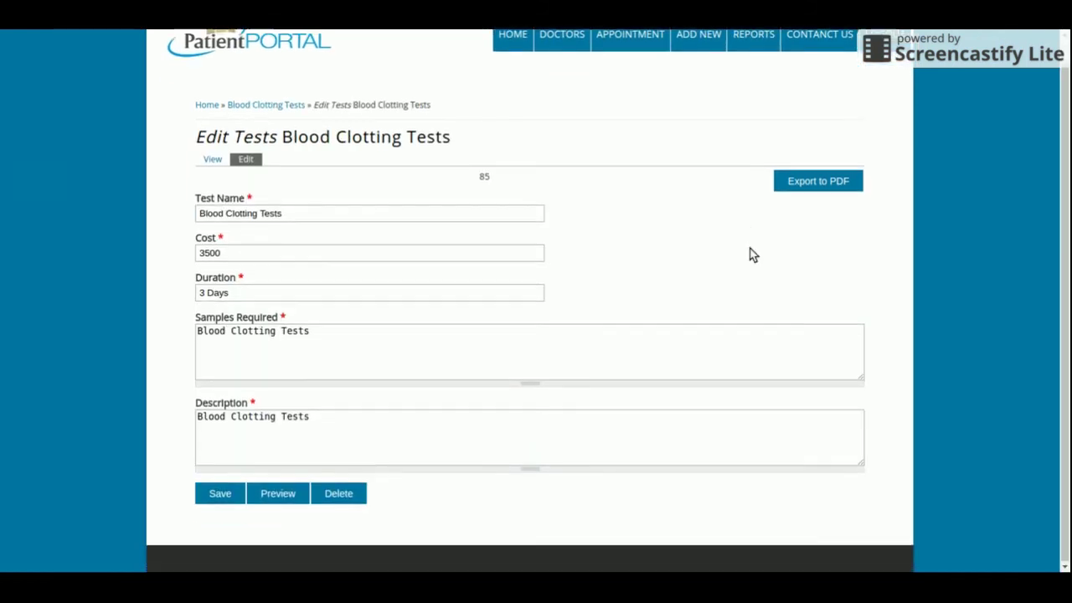
left_click(212, 494)
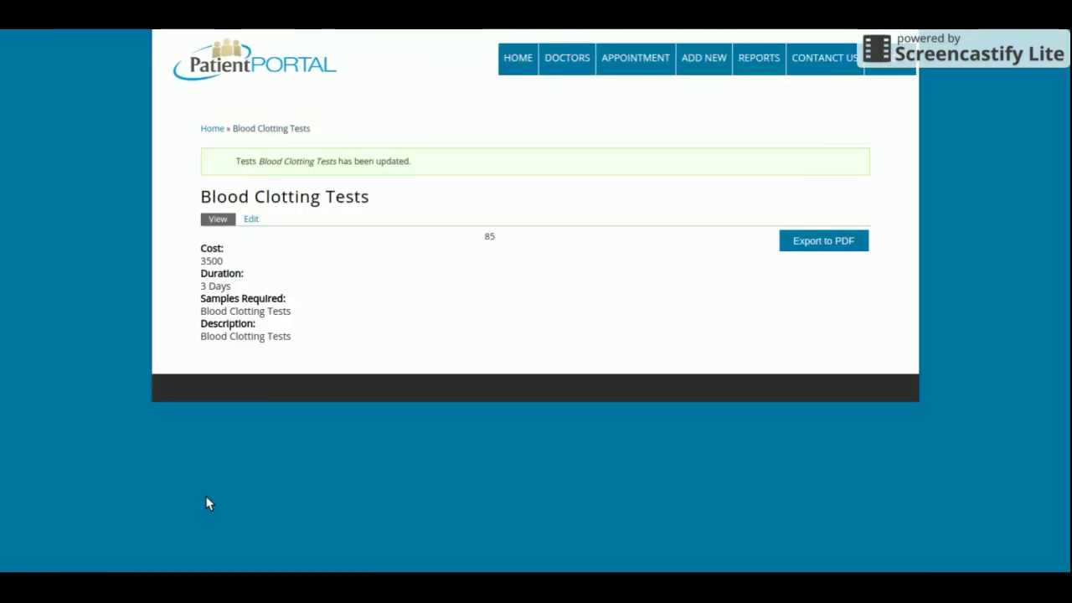
Step: Log out of the admin account and return to the public homepage
left_click(816, 57)
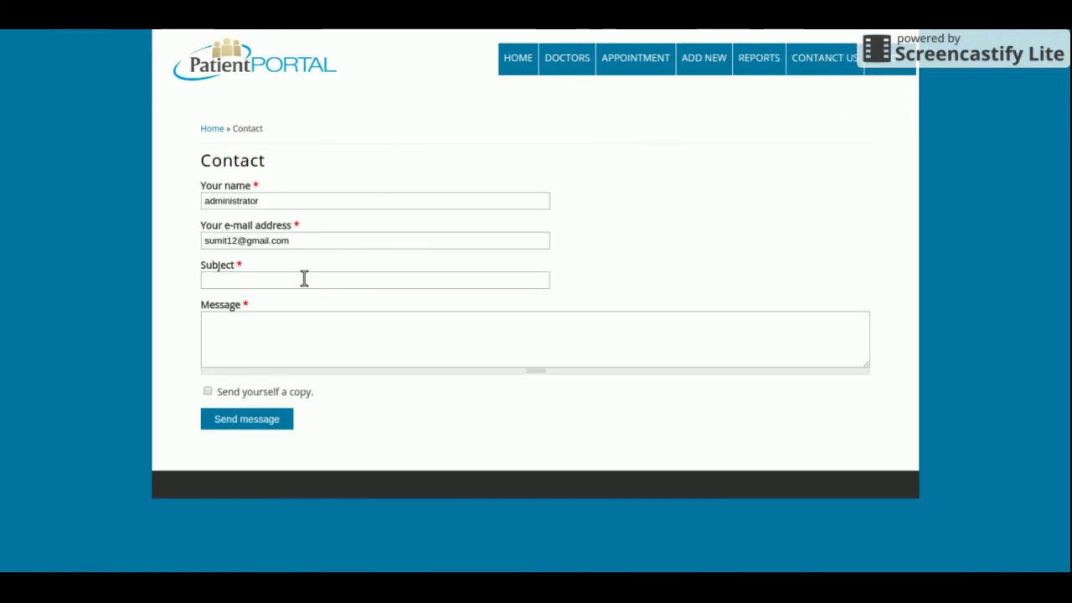
left_click(891, 77)
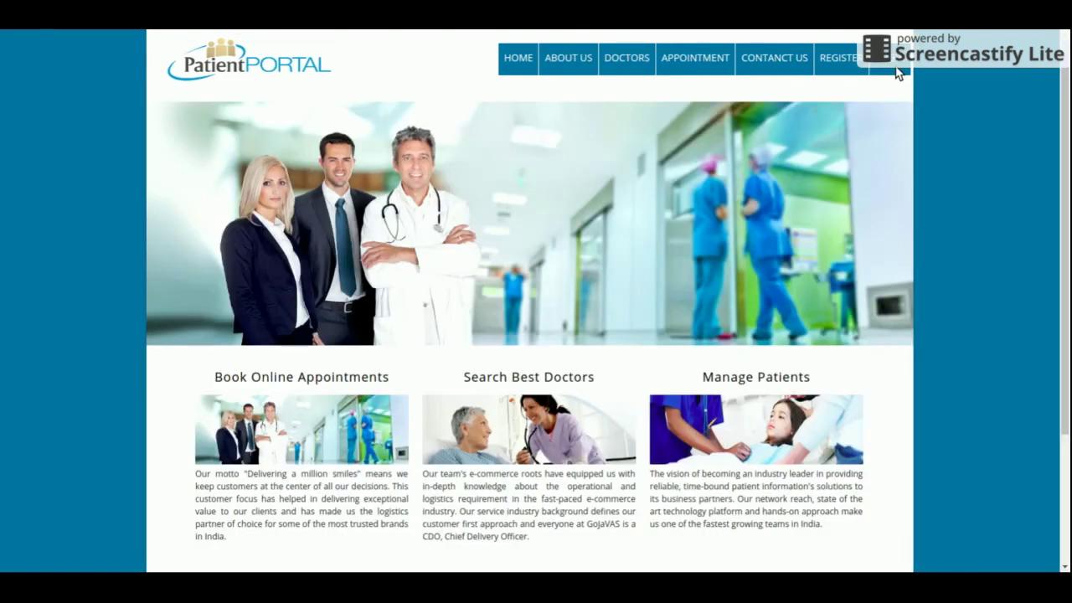
left_click(513, 56)
Step: Browse the About Us, Doctors, Appointment, Contact Us and Register pages, ending on Home
left_click(578, 65)
left_click(625, 62)
left_click(690, 62)
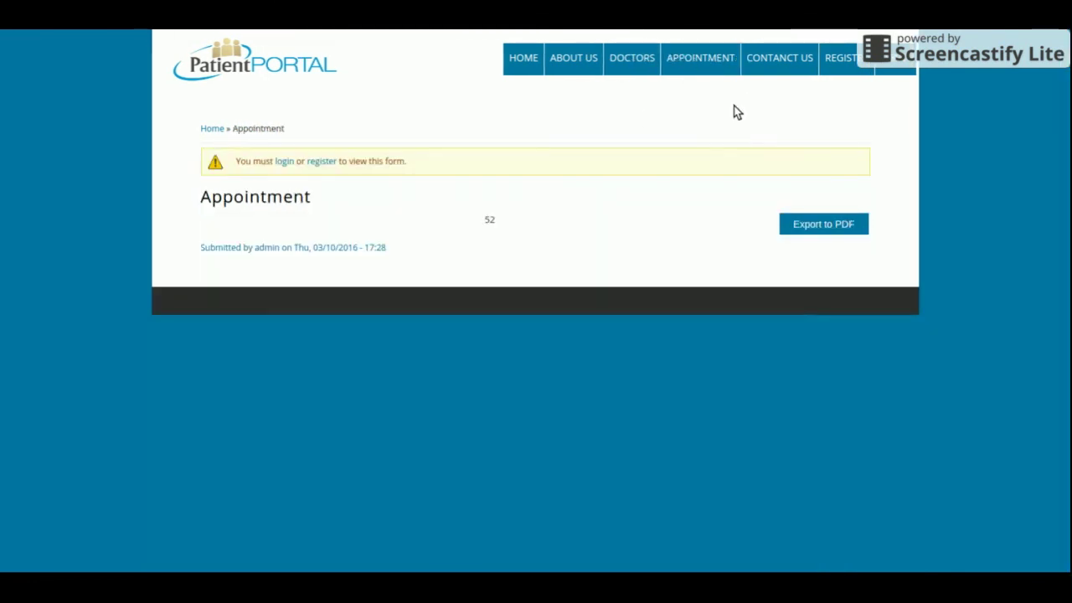
left_click(795, 75)
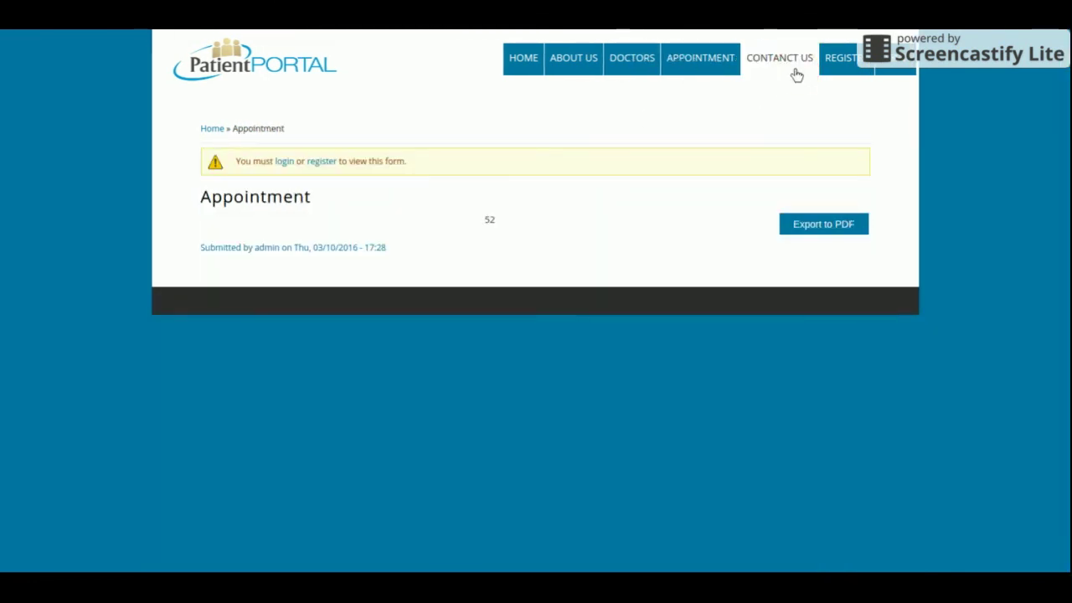
left_click(841, 68)
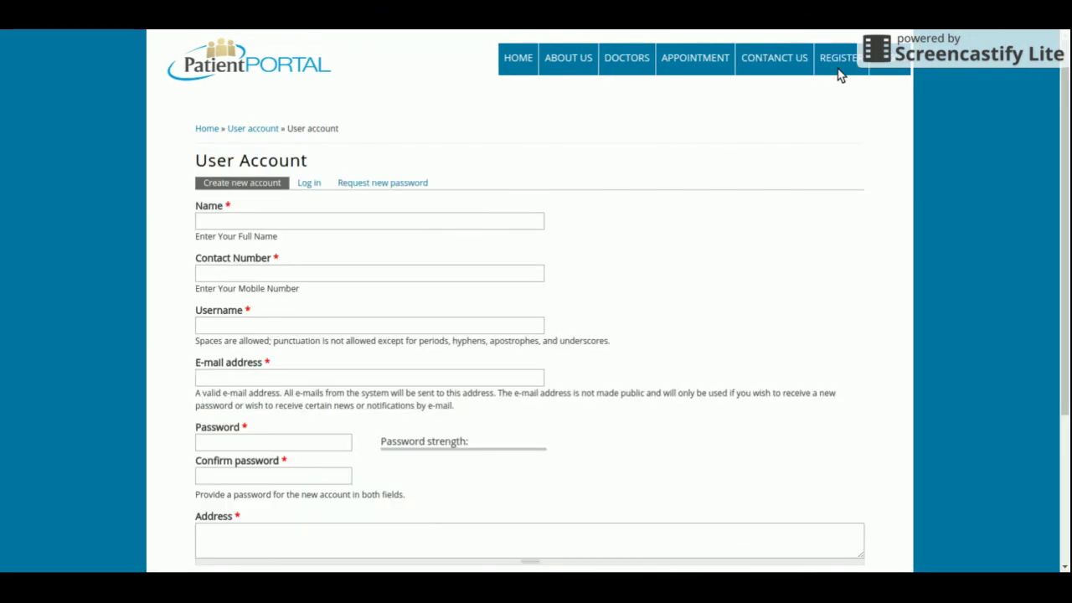
left_click(524, 60)
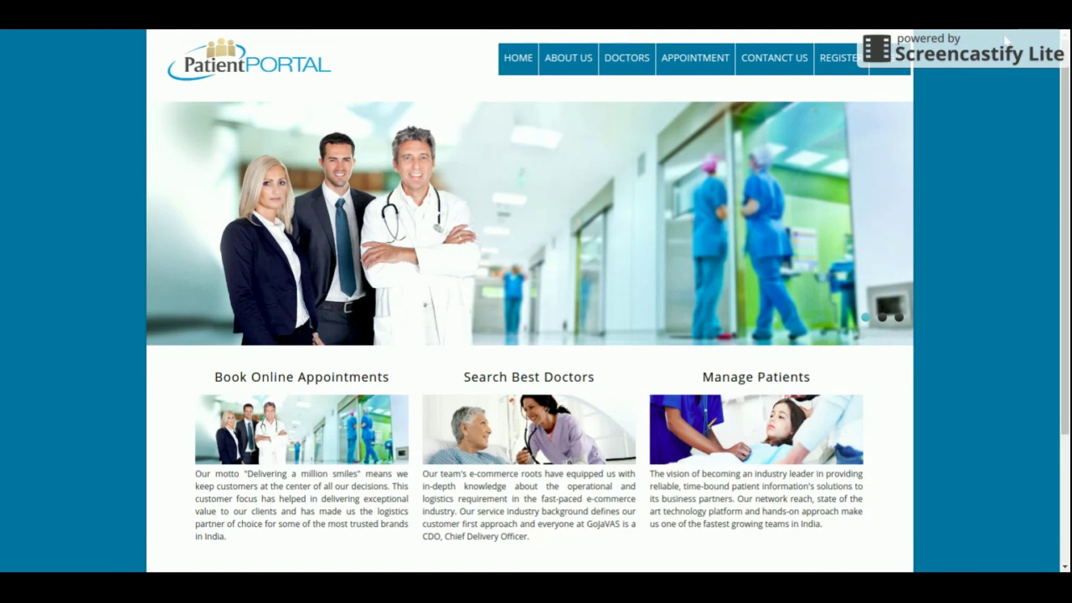